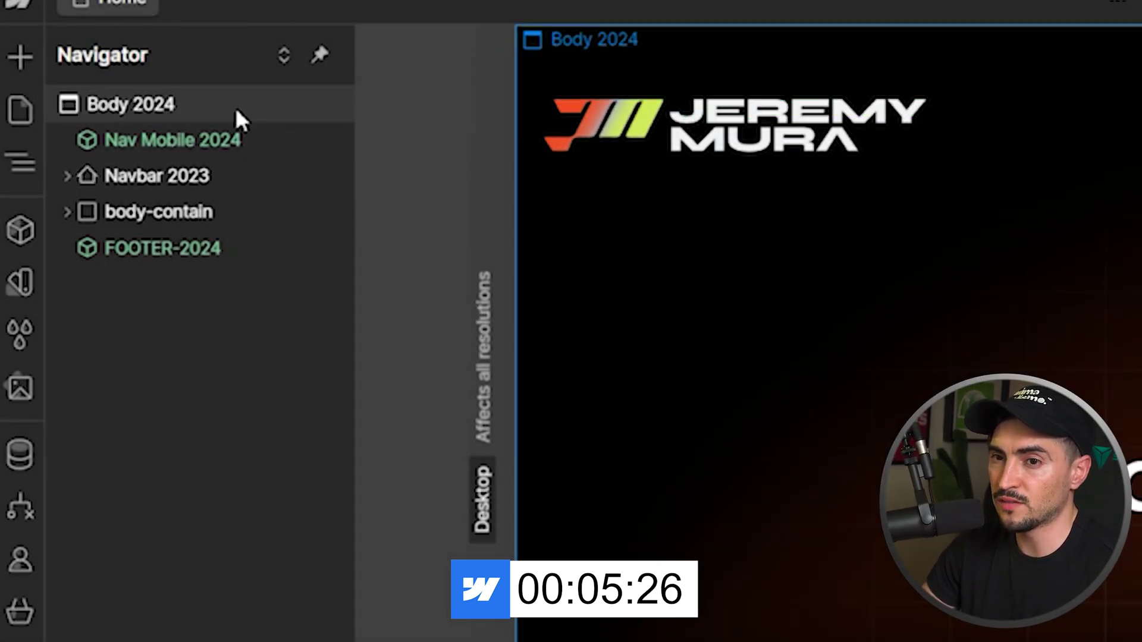
# - Expand Navbar 2023 and body-contain in the Navigator to reveal the Section element
pyautogui.click(162, 176)
pyautogui.click(155, 211)
pyautogui.click(66, 176)
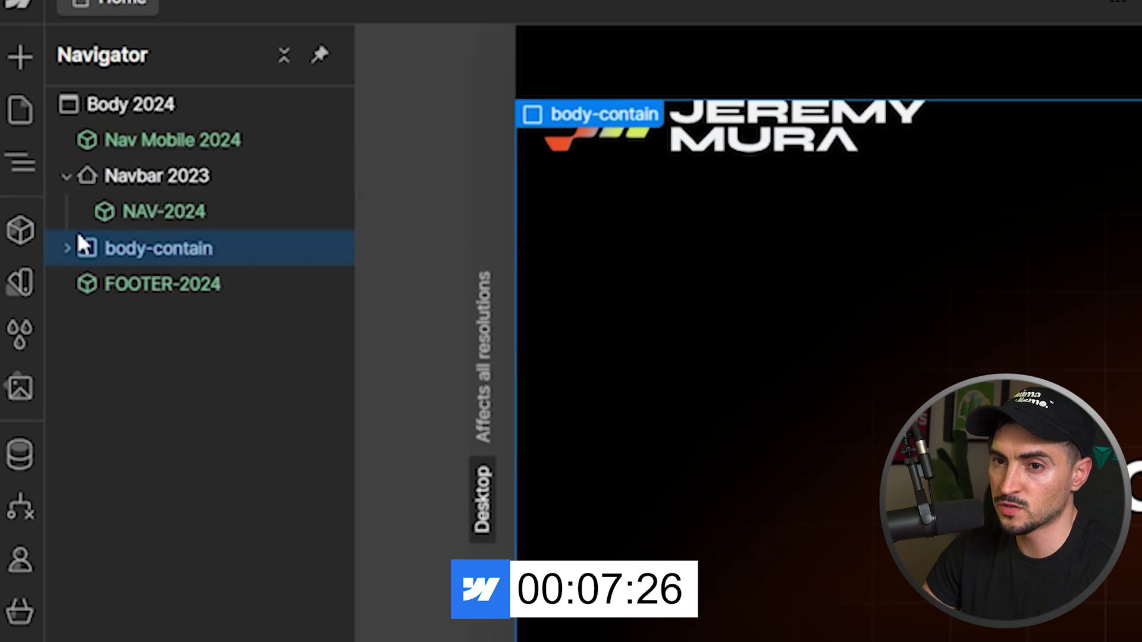
pyautogui.click(67, 248)
pyautogui.click(101, 285)
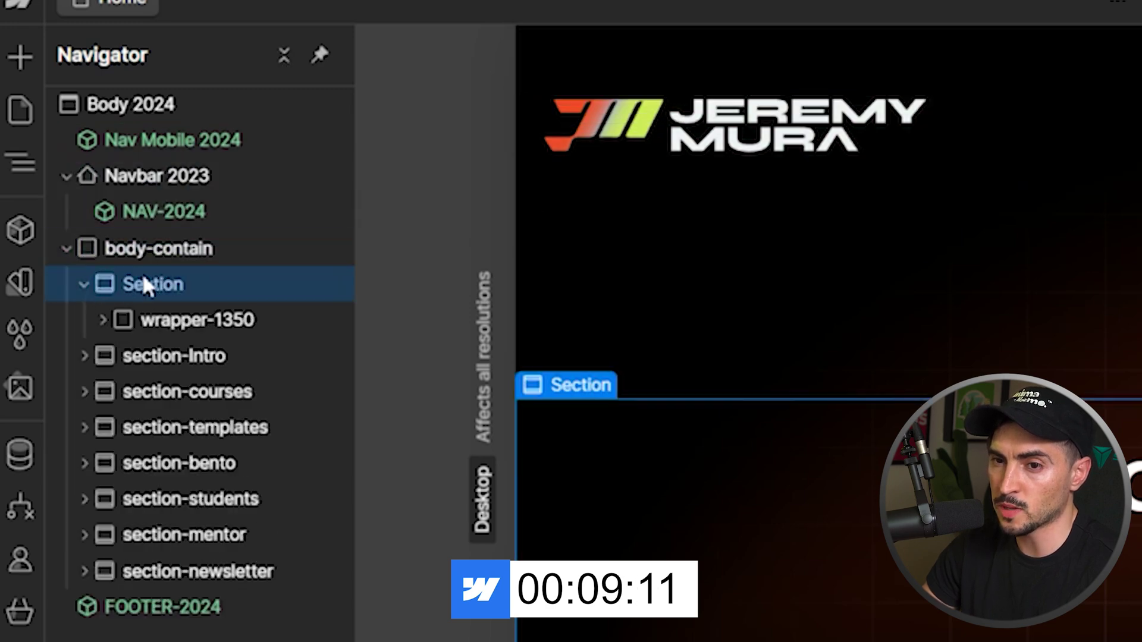
# - Expand wrapper-1350 and flex-vertical-center, select p-text, and expand section-intro
pyautogui.click(112, 319)
pyautogui.click(102, 319)
pyautogui.click(119, 356)
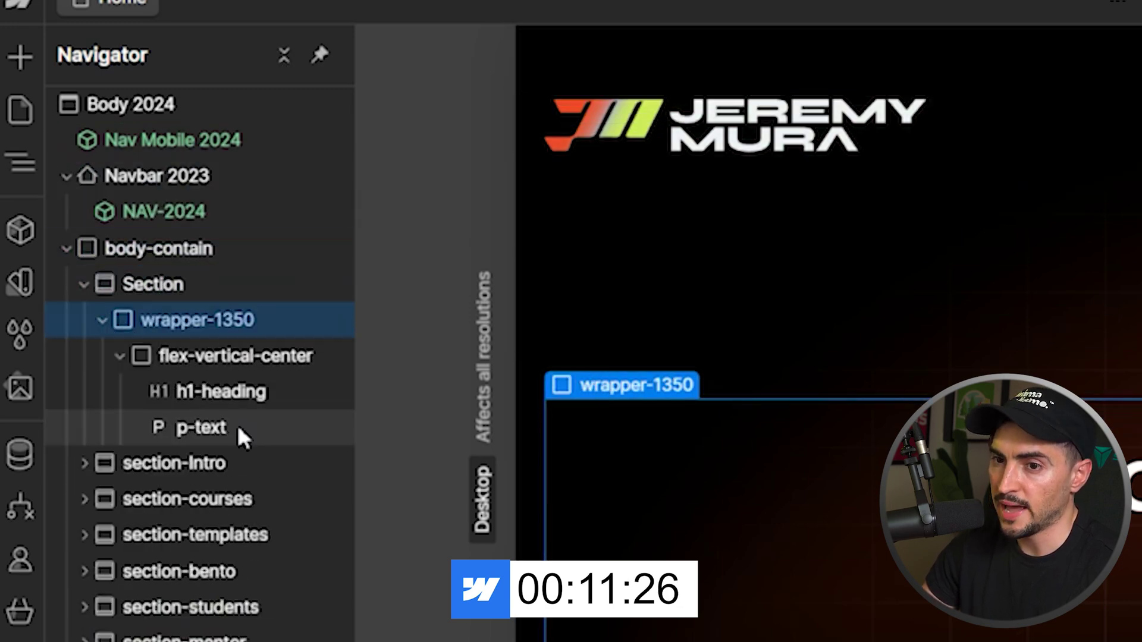
pyautogui.click(210, 424)
pyautogui.click(86, 462)
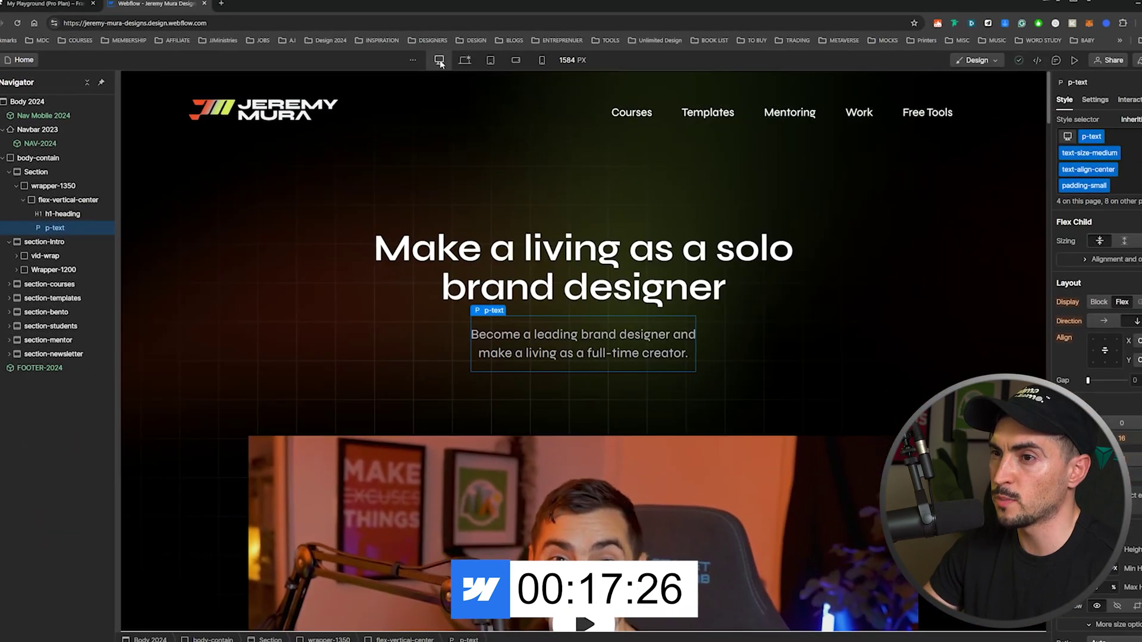
# - Preview the homepage at 768 px tablet, mobile landscape and 320 px mobile, then return to tablet
pyautogui.click(491, 60)
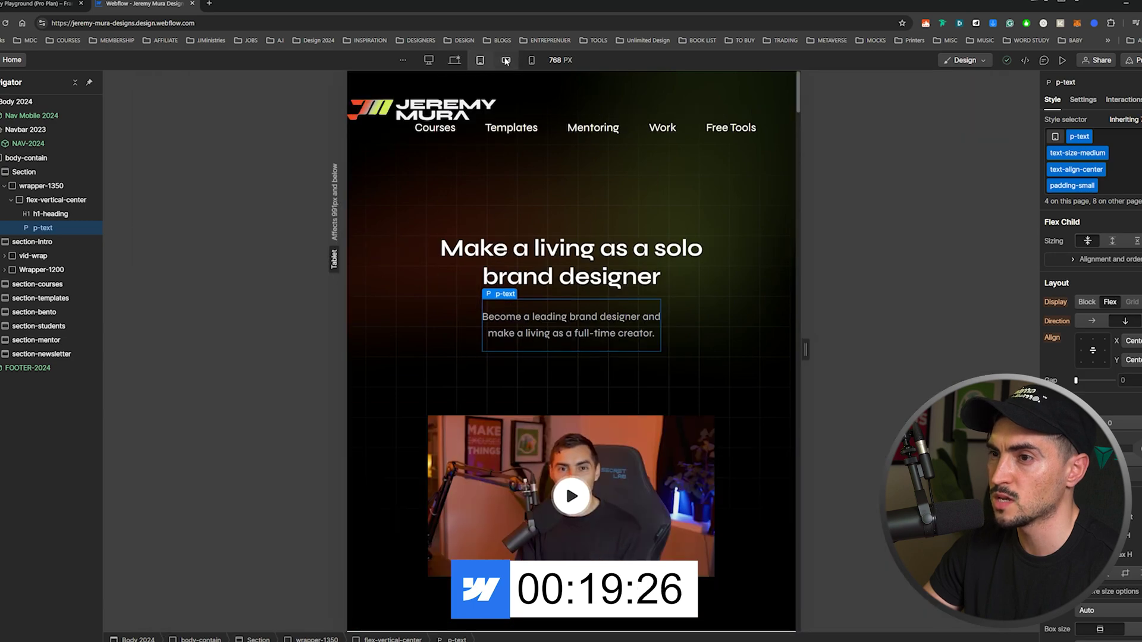
pyautogui.click(506, 60)
pyautogui.click(532, 60)
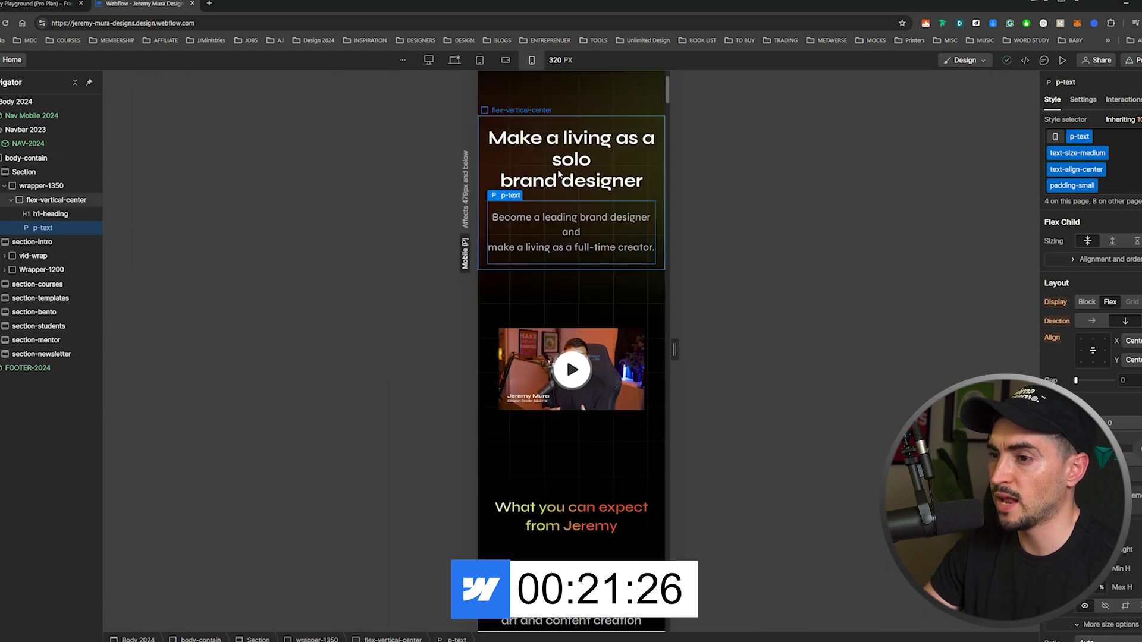
pyautogui.scroll(-20, 559, 174)
pyautogui.scroll(6, 637, 273)
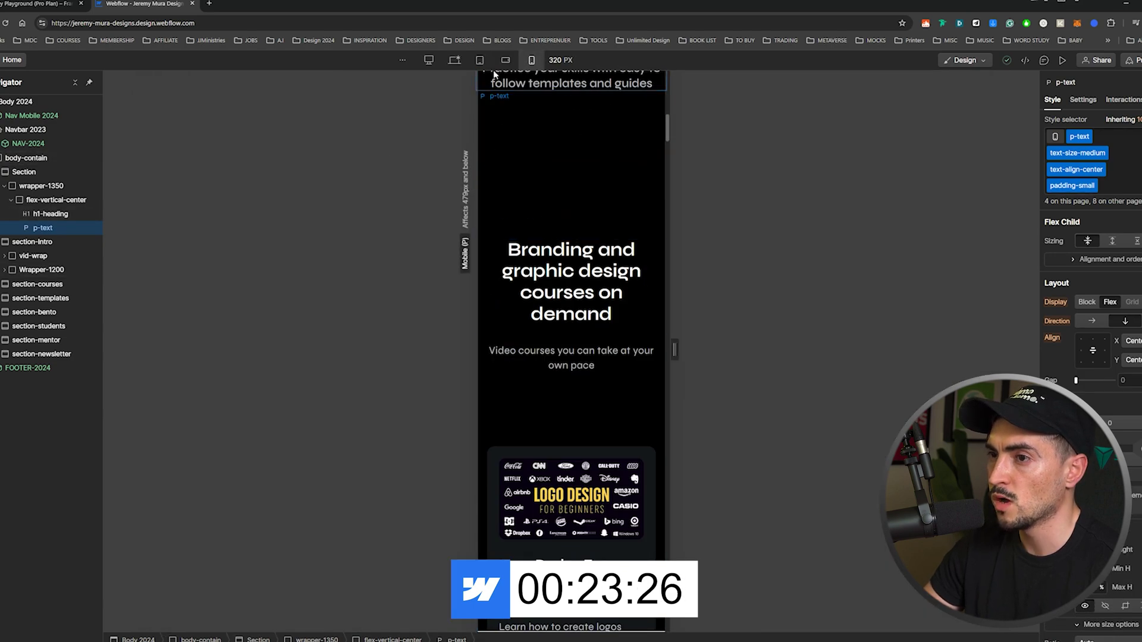
pyautogui.click(479, 60)
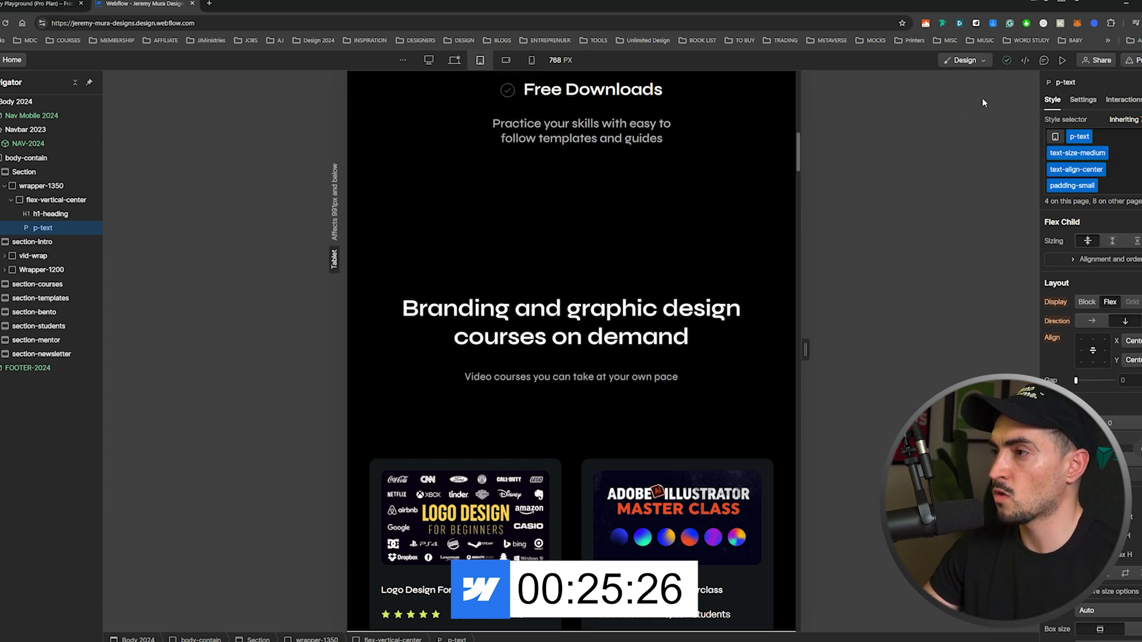
pyautogui.click(1096, 61)
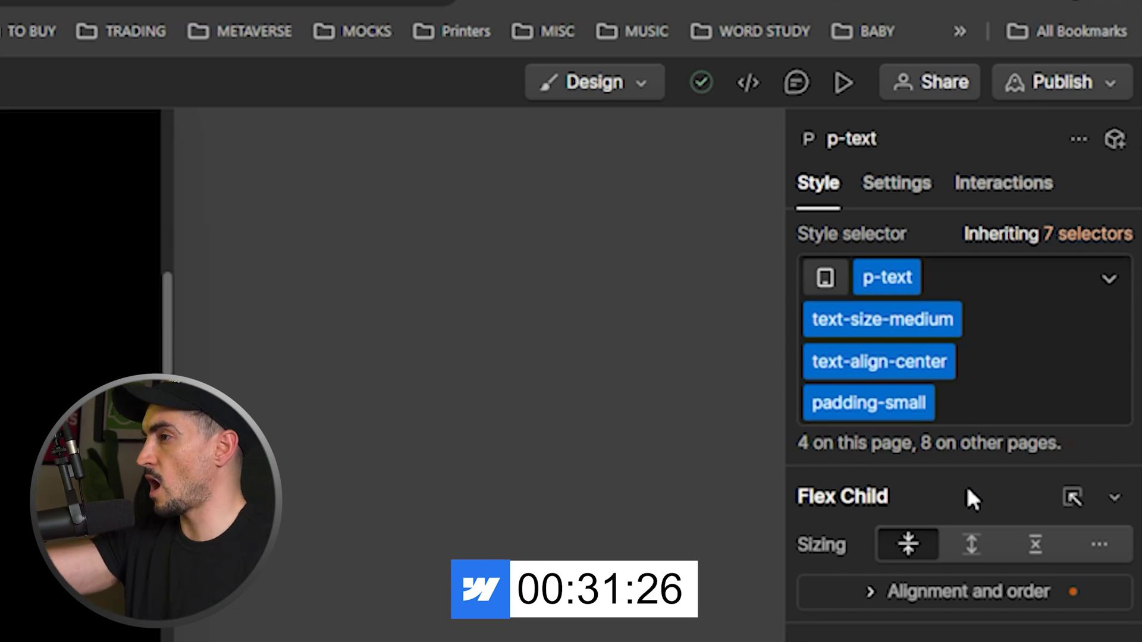
# - Review the p-text Style panel down to borders and effects, then switch to Interactions
pyautogui.scroll(-10, 966, 484)
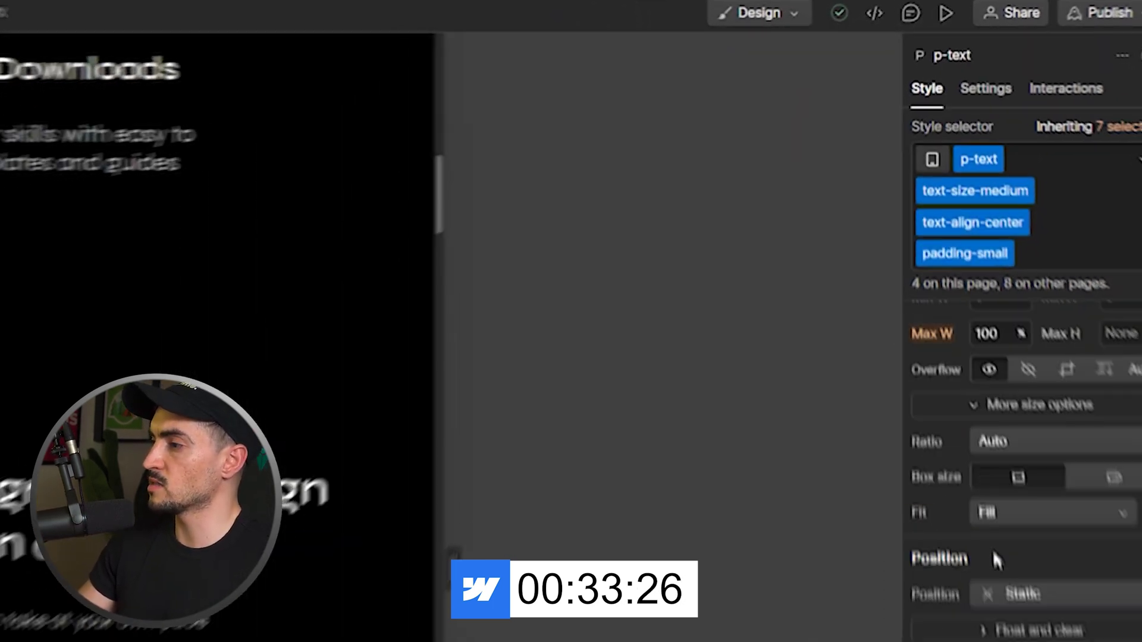
pyautogui.scroll(-5, 1011, 417)
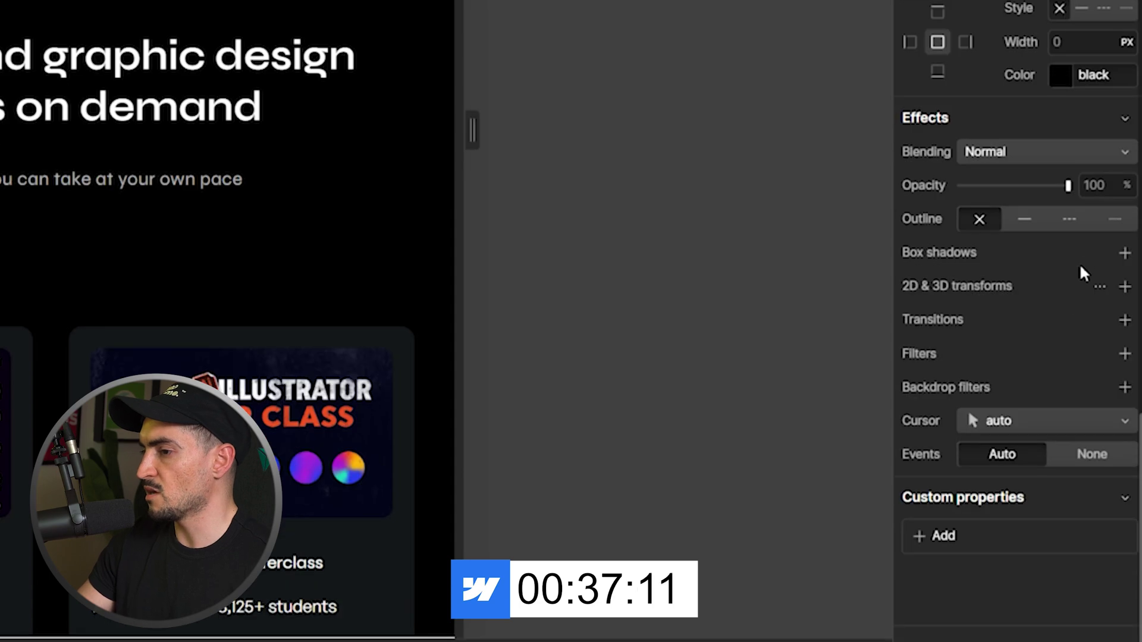
pyautogui.scroll(15, 1083, 274)
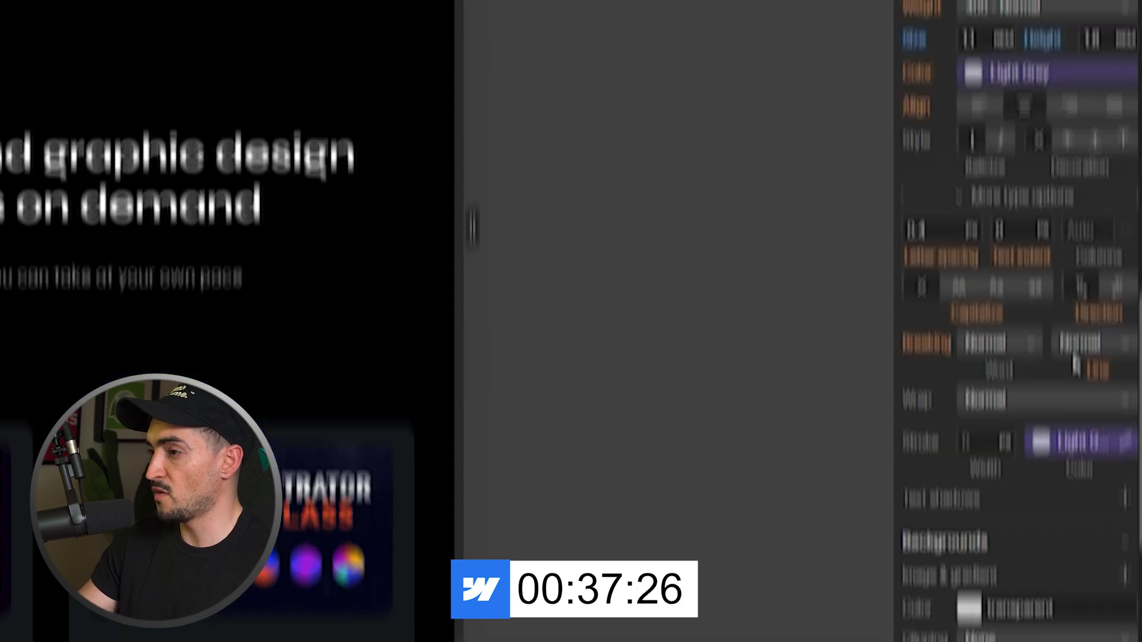
pyautogui.click(1041, 116)
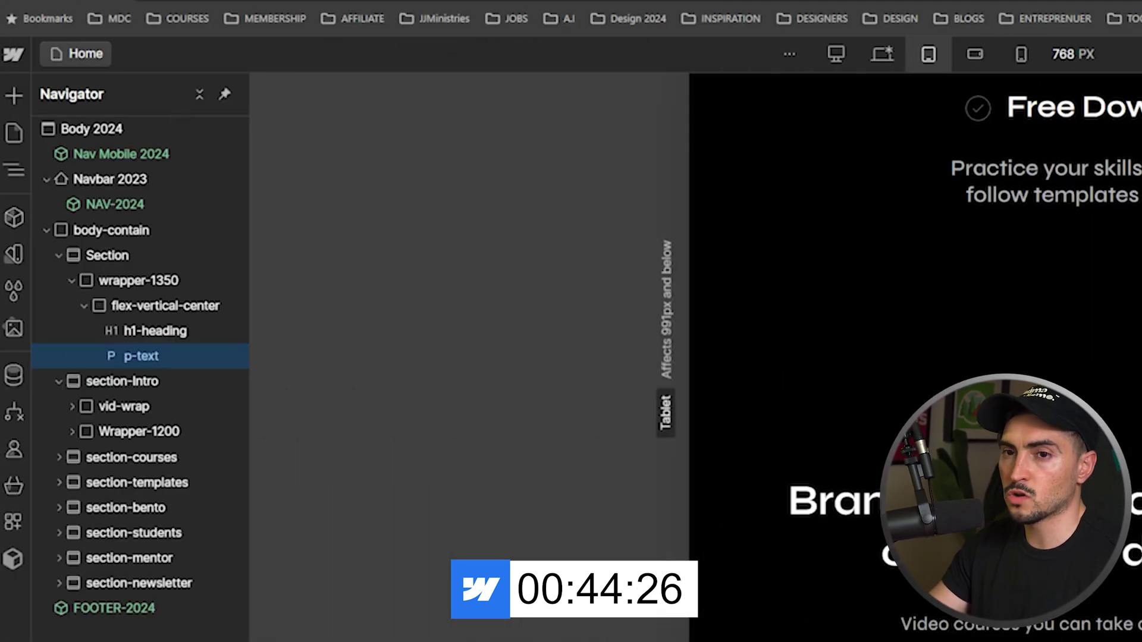
# - Cycle through Webflow's Add, Pages, Navigator, Components, Variables and style selectors panels
pyautogui.click(6, 111)
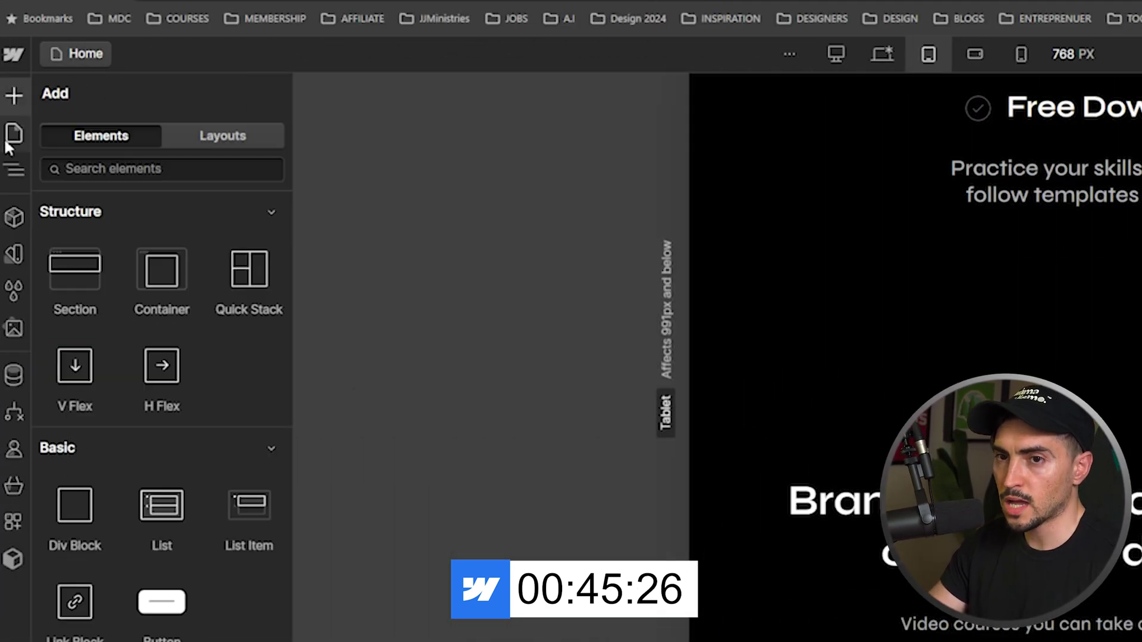
pyautogui.click(13, 134)
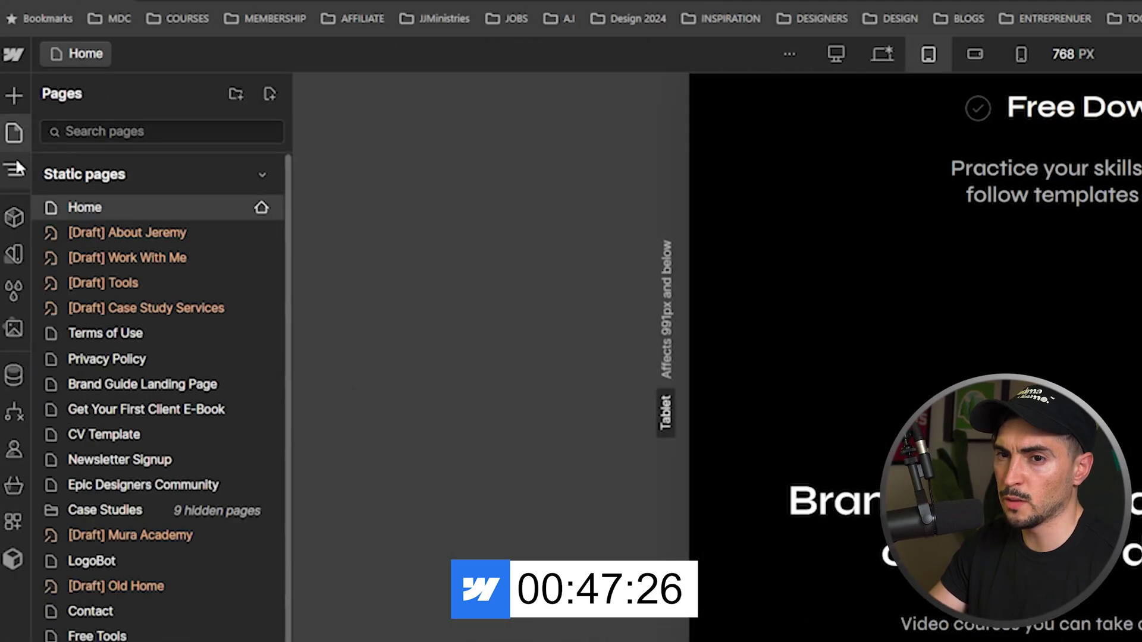
pyautogui.click(14, 173)
pyautogui.click(14, 217)
pyautogui.click(13, 255)
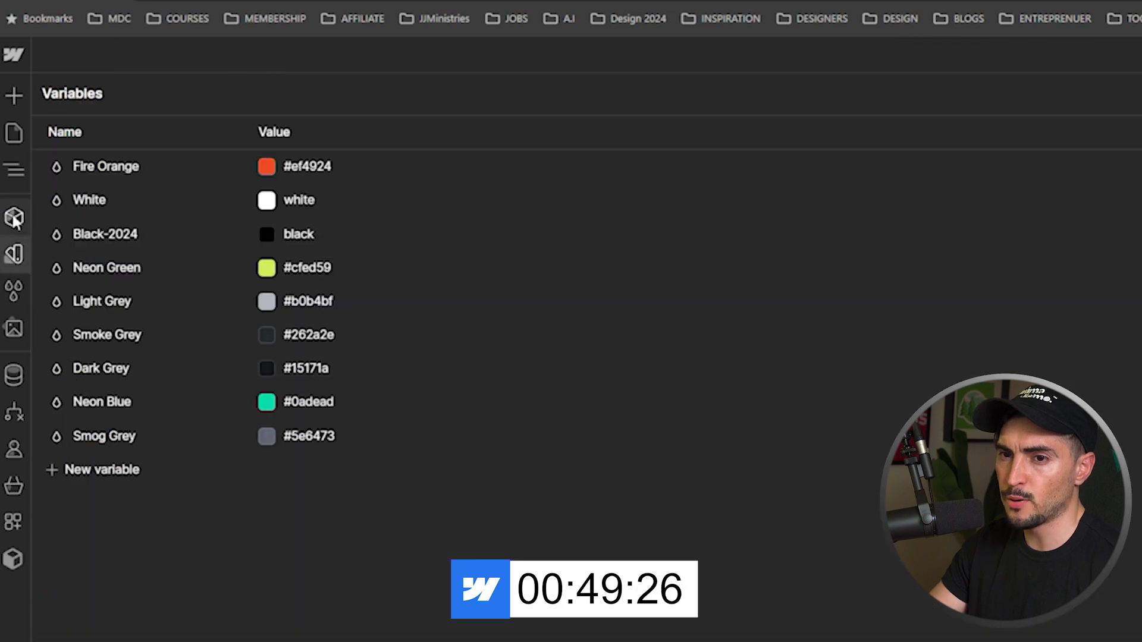
pyautogui.click(14, 254)
pyautogui.click(14, 290)
pyautogui.click(17, 252)
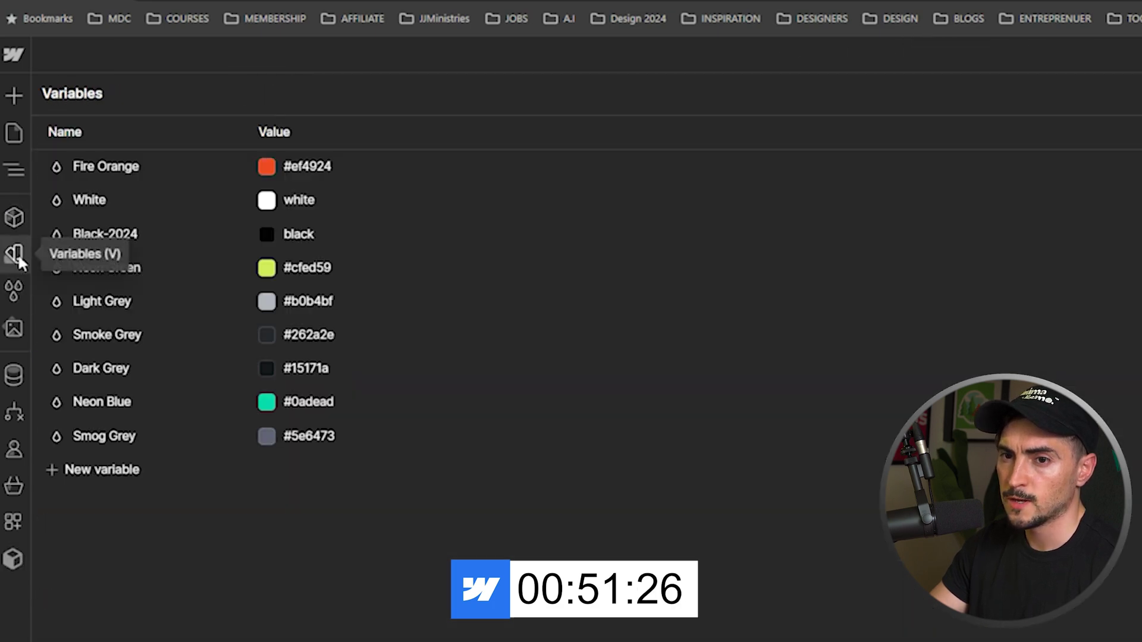
pyautogui.click(19, 277)
# - View the Assets, CMS and Logic panels, return to Pages, then select Framer's Desktop frame
pyautogui.click(13, 328)
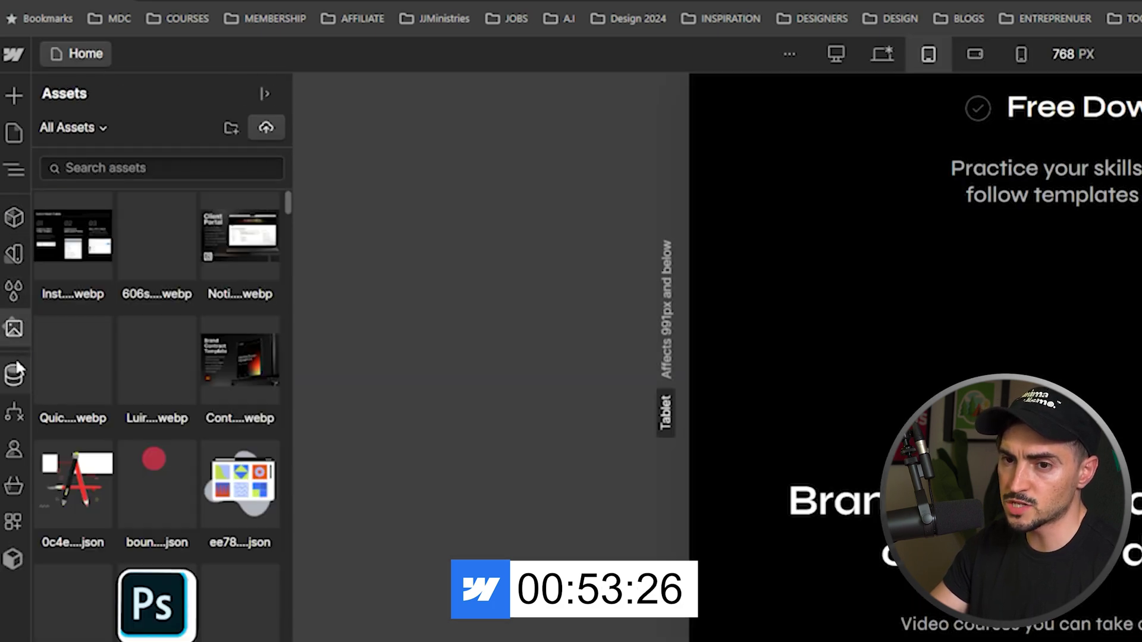
pyautogui.click(13, 374)
pyautogui.click(15, 413)
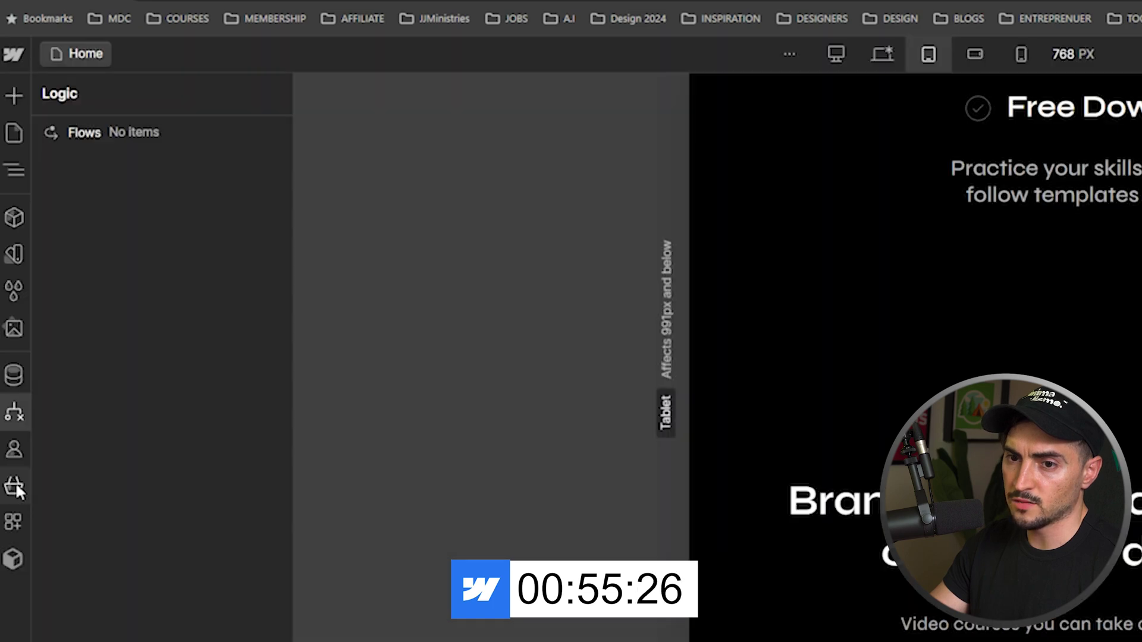
pyautogui.click(15, 133)
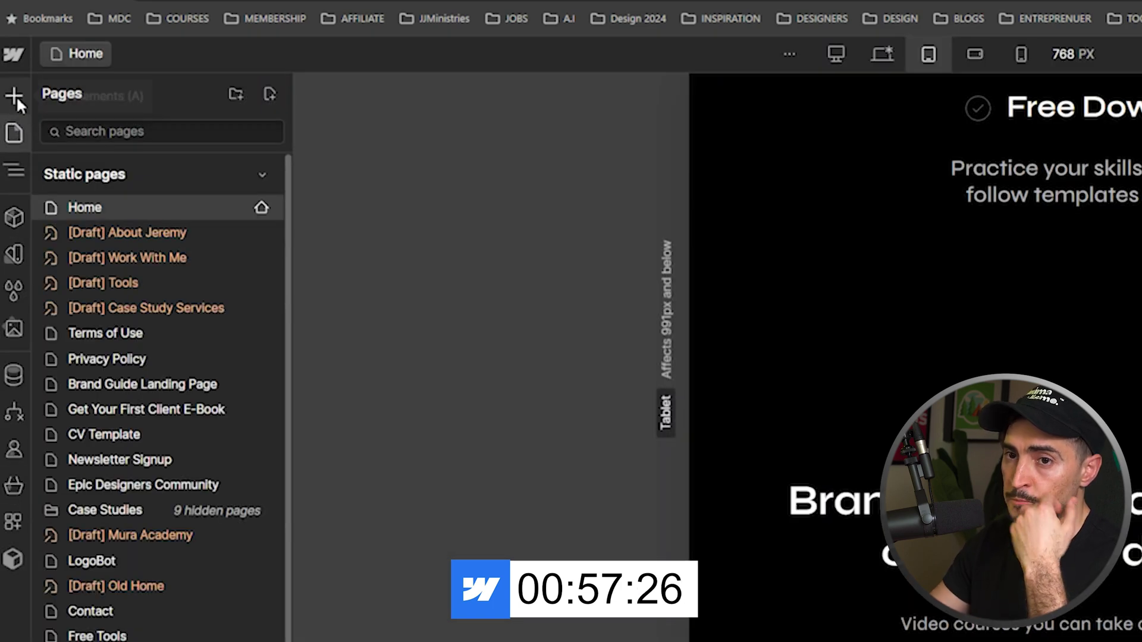
pyautogui.click(523, 162)
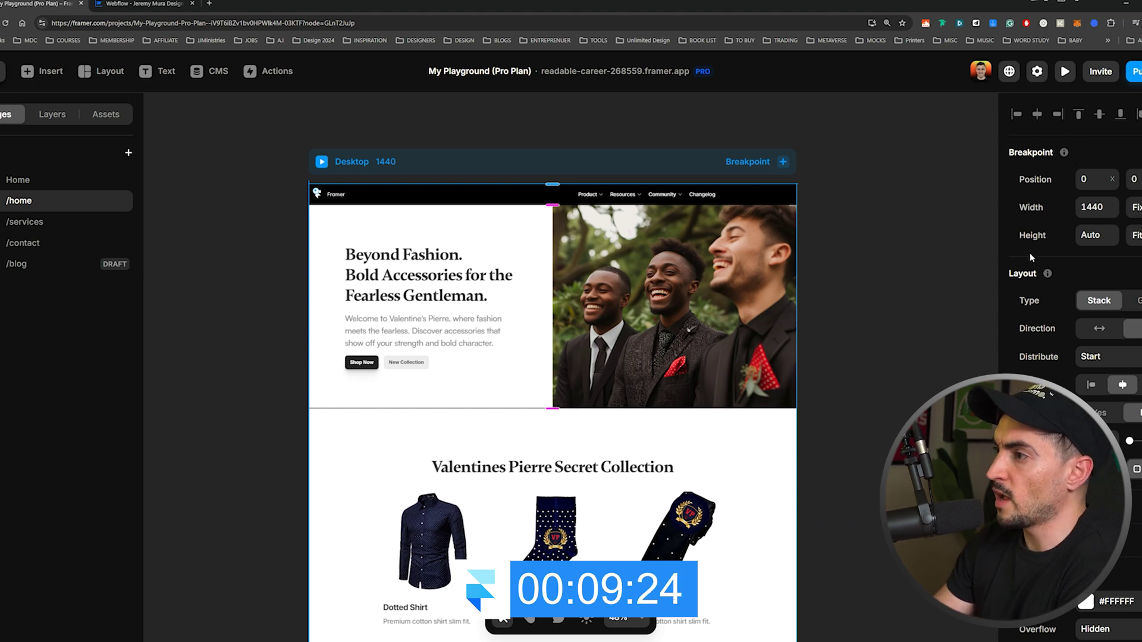
pyautogui.scroll(-1, 1082, 265)
pyautogui.scroll(1, 1070, 161)
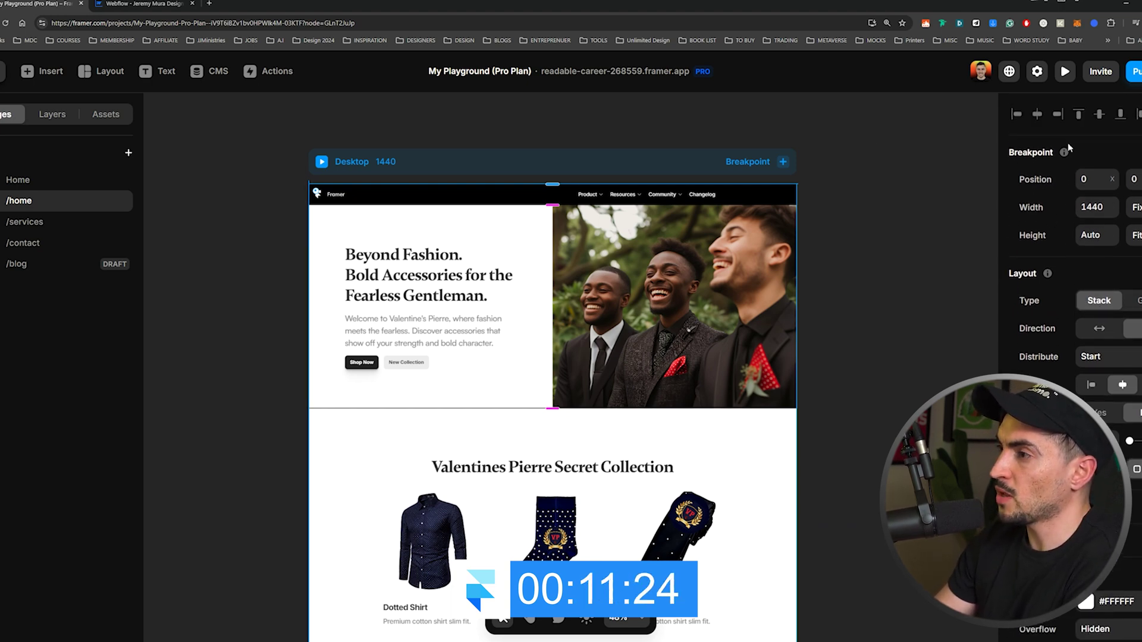
pyautogui.scroll(-1, 1069, 145)
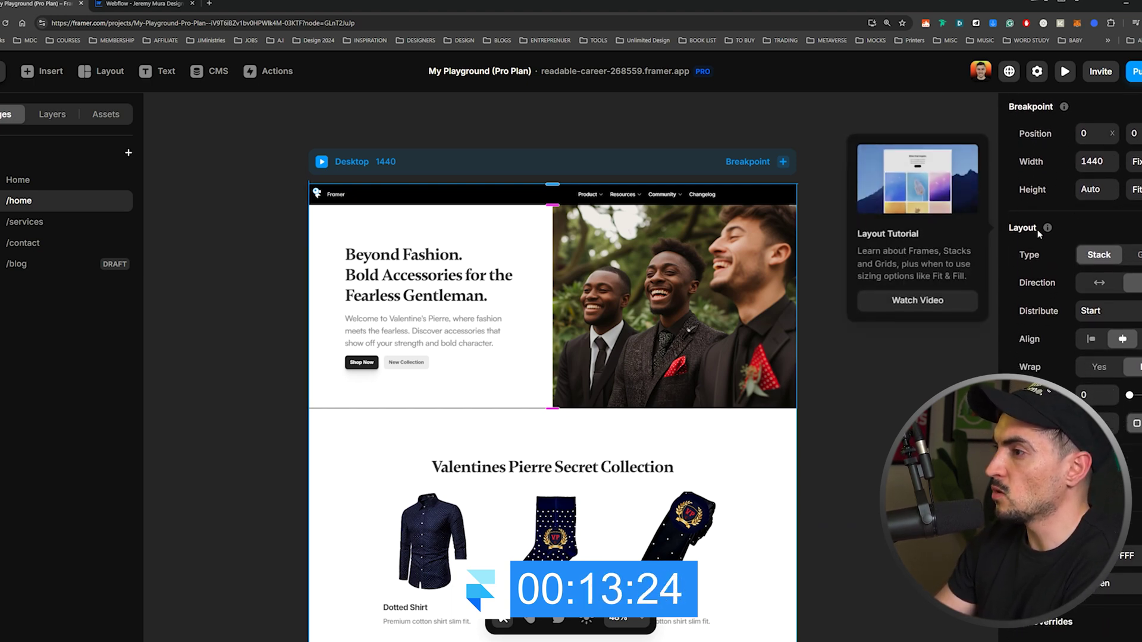
pyautogui.scroll(1, 1031, 153)
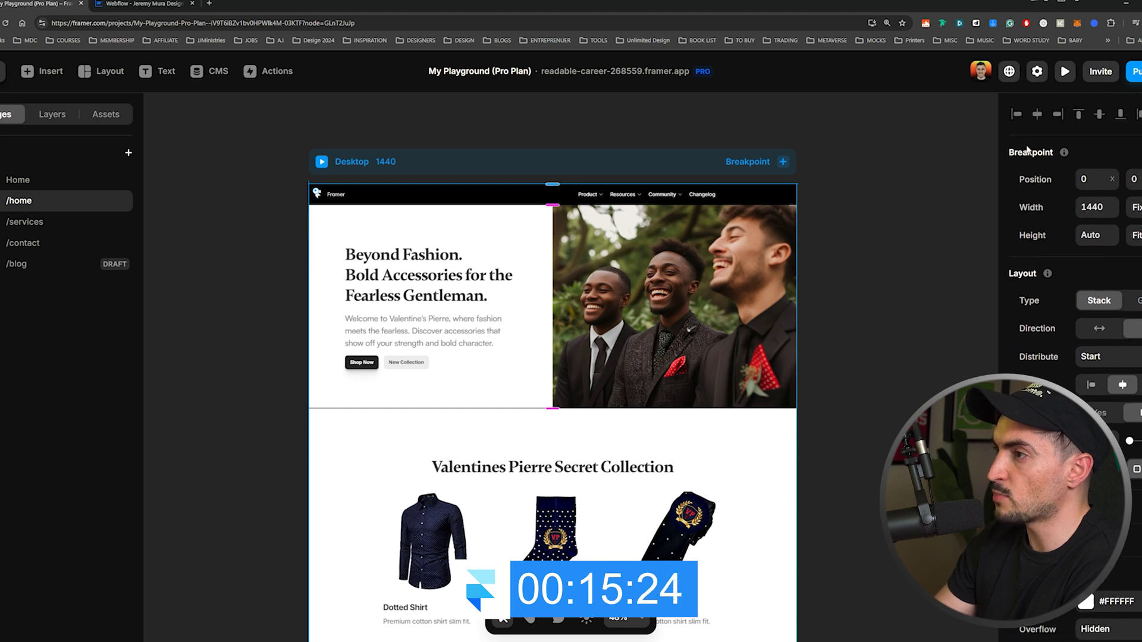
pyautogui.click(488, 72)
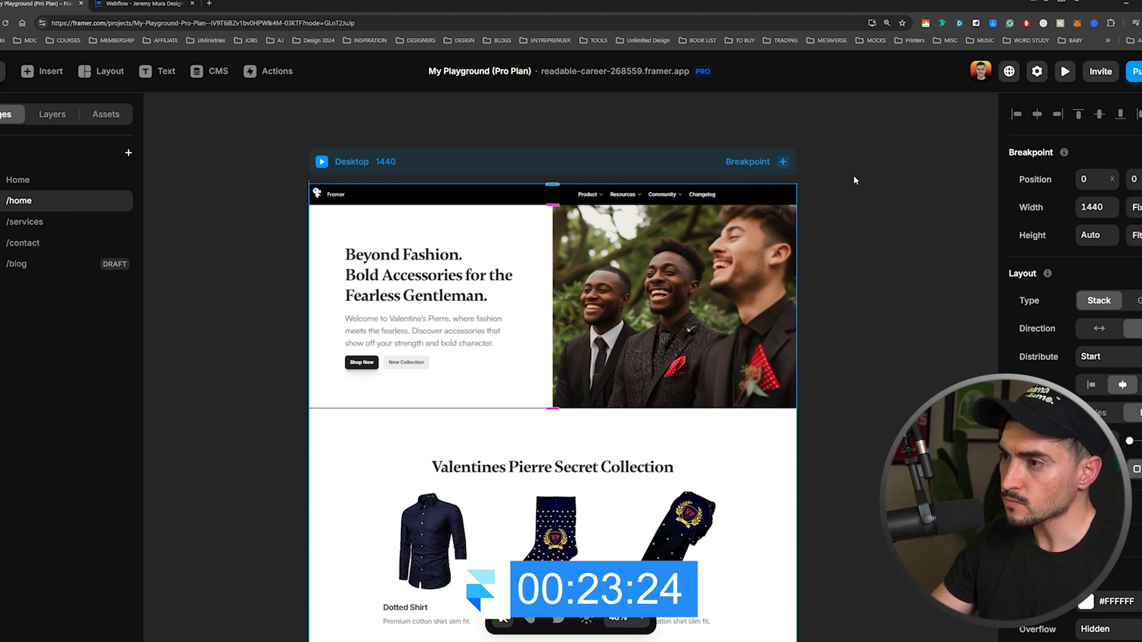
# - Scroll around the /home page's Desktop and Phone frames on the Framer canvas
pyautogui.scroll(-5, 855, 179)
pyautogui.scroll(5, 837, 153)
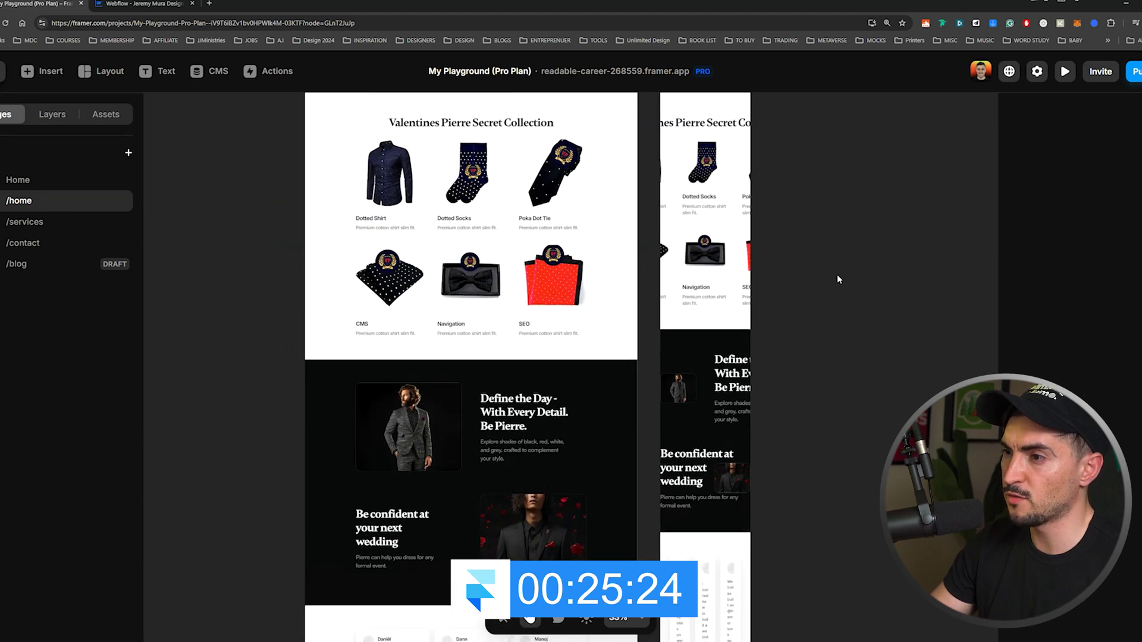
pyautogui.scroll(-5, 839, 275)
pyautogui.scroll(-3, 809, 202)
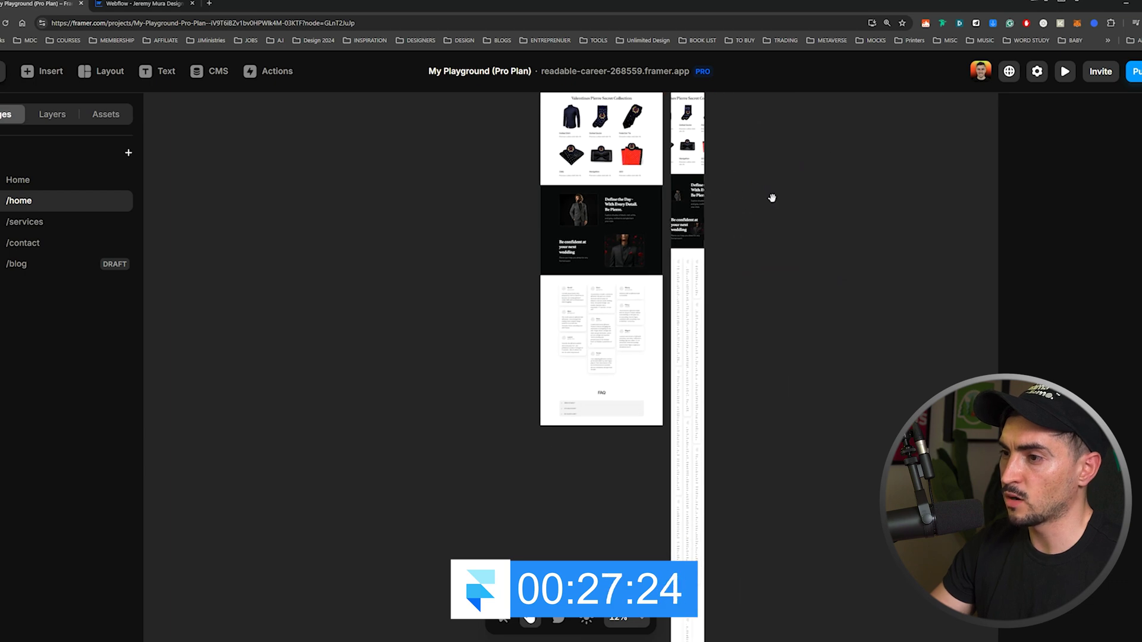
pyautogui.scroll(3, 831, 351)
pyautogui.scroll(3, 703, 214)
pyautogui.scroll(-8, 607, 215)
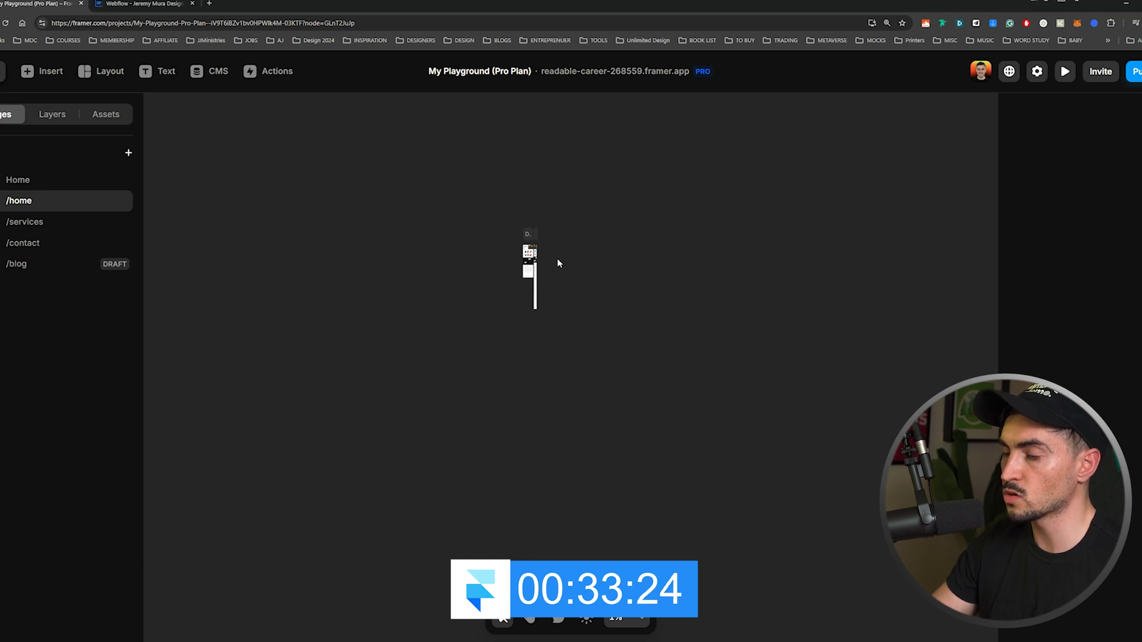
pyautogui.scroll(10, 536, 243)
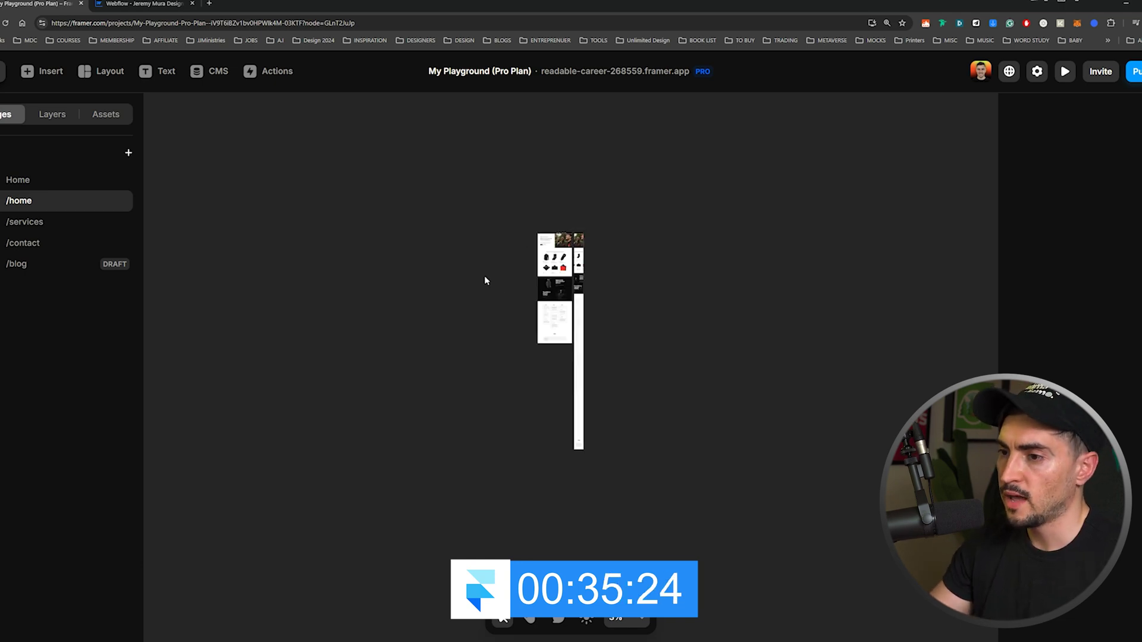
pyautogui.hscroll(5, 760, 216)
pyautogui.hscroll(-2, 481, 245)
# - Select the whole Desktop frame and add two new Breakpoint frames beside it
pyautogui.click(318, 250)
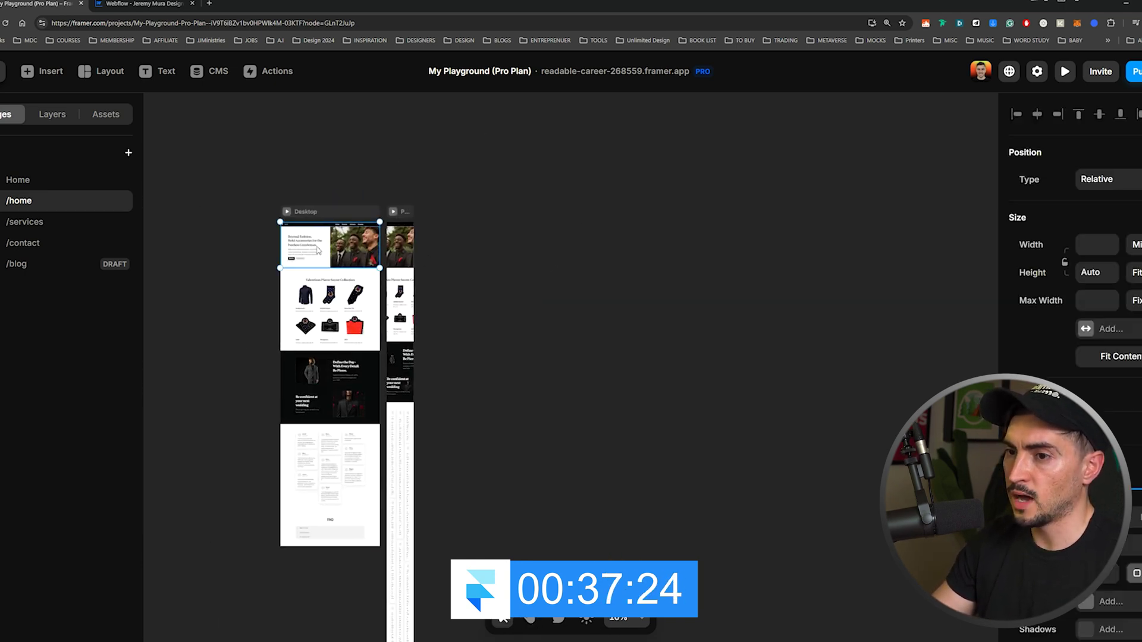
pyautogui.press('Escape')
pyautogui.hotkey('ctrl', 'd')
pyautogui.hotkey('ctrl', 'd')
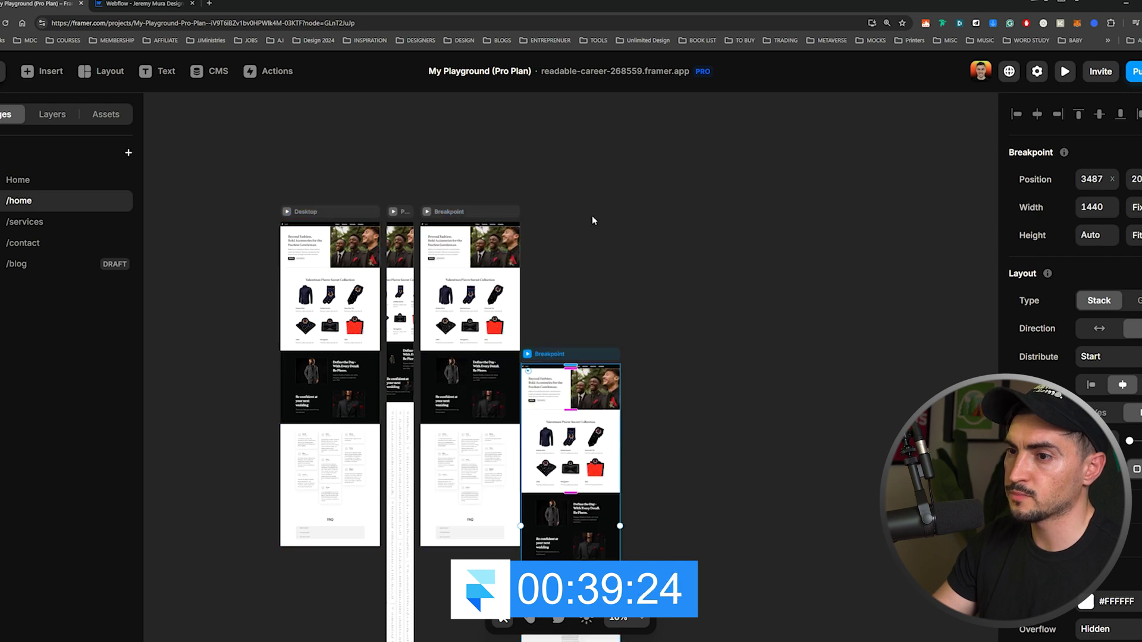
pyautogui.scroll(-6, 694, 263)
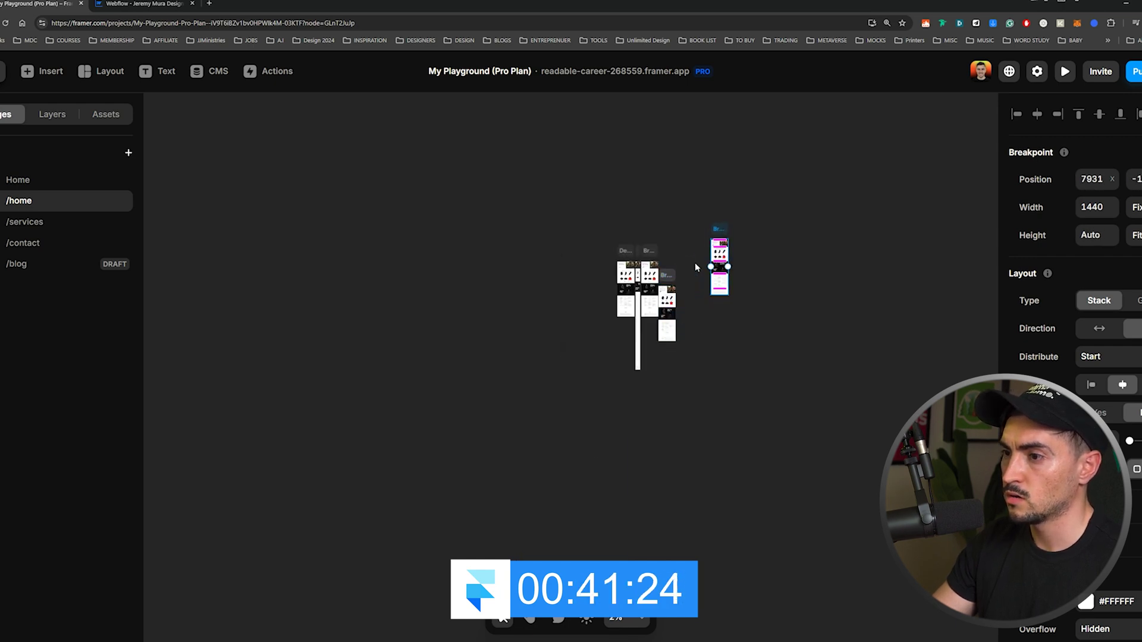
pyautogui.scroll(10, 678, 326)
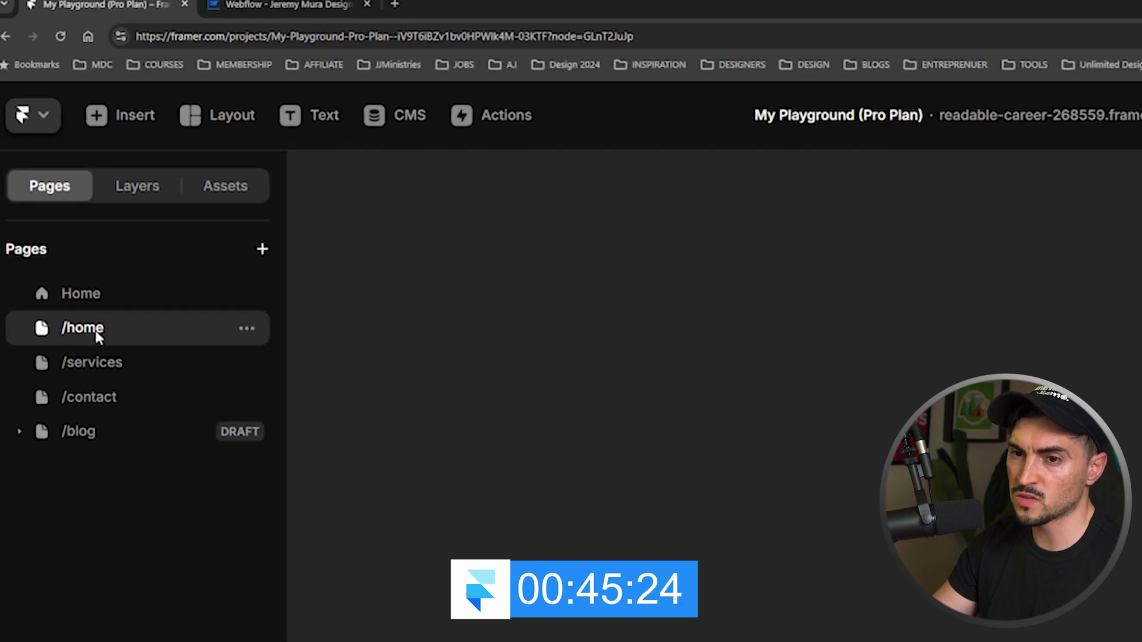
# - Visit the /contact and /blog pages, return to /home, and inspect its layers and assets
pyautogui.click(97, 398)
pyautogui.press('Down')
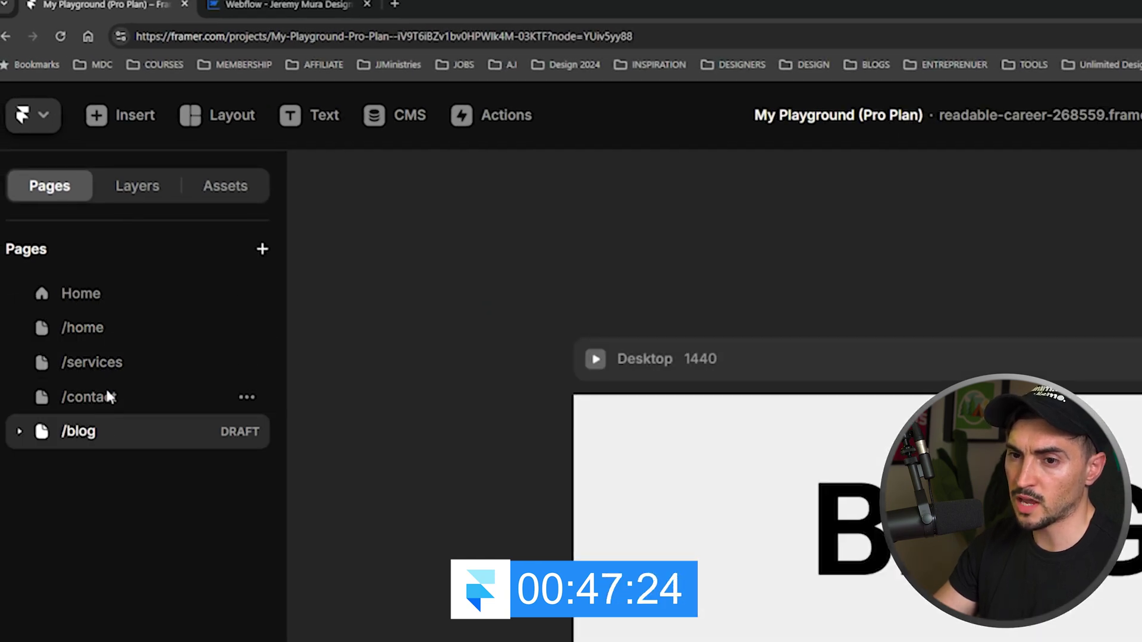
pyautogui.doubleClick(113, 300)
pyautogui.click(64, 333)
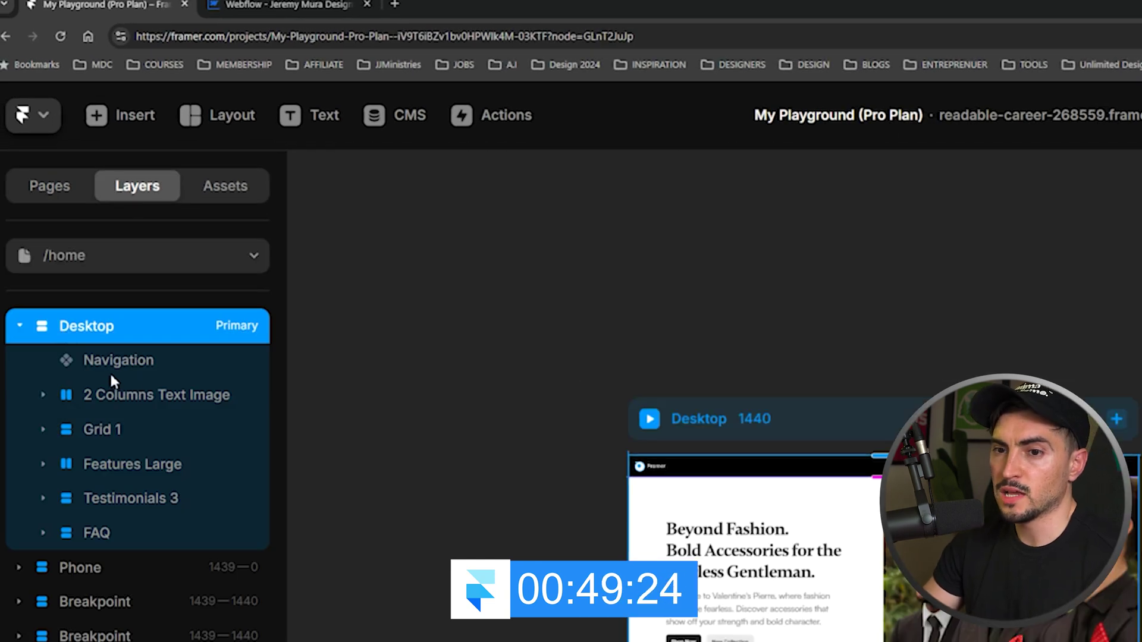
pyautogui.click(120, 397)
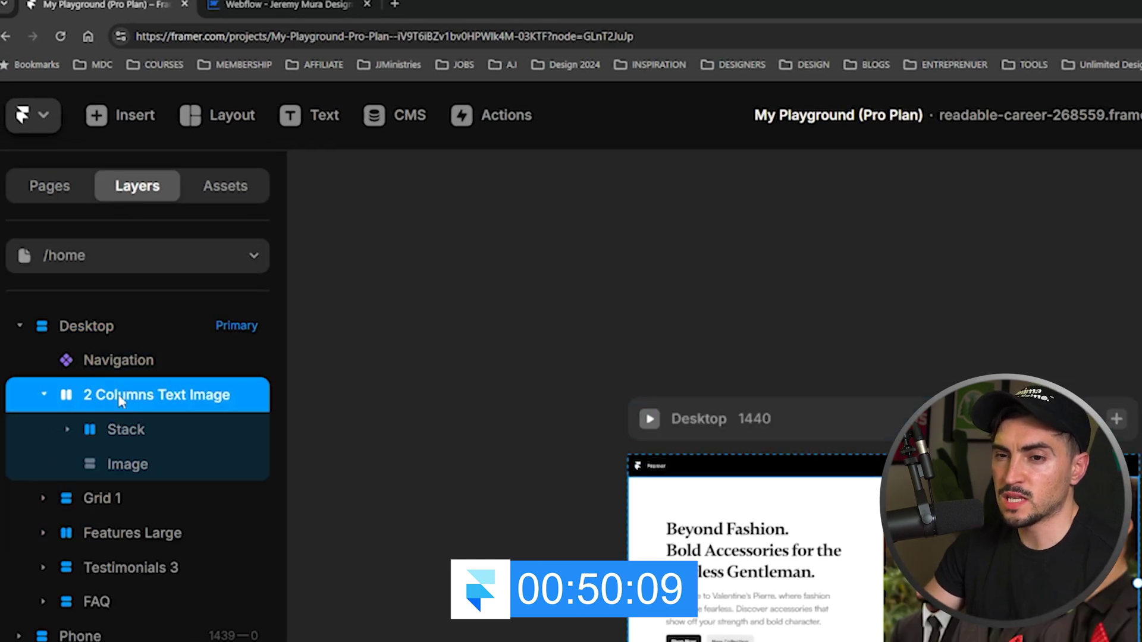
pyautogui.click(102, 363)
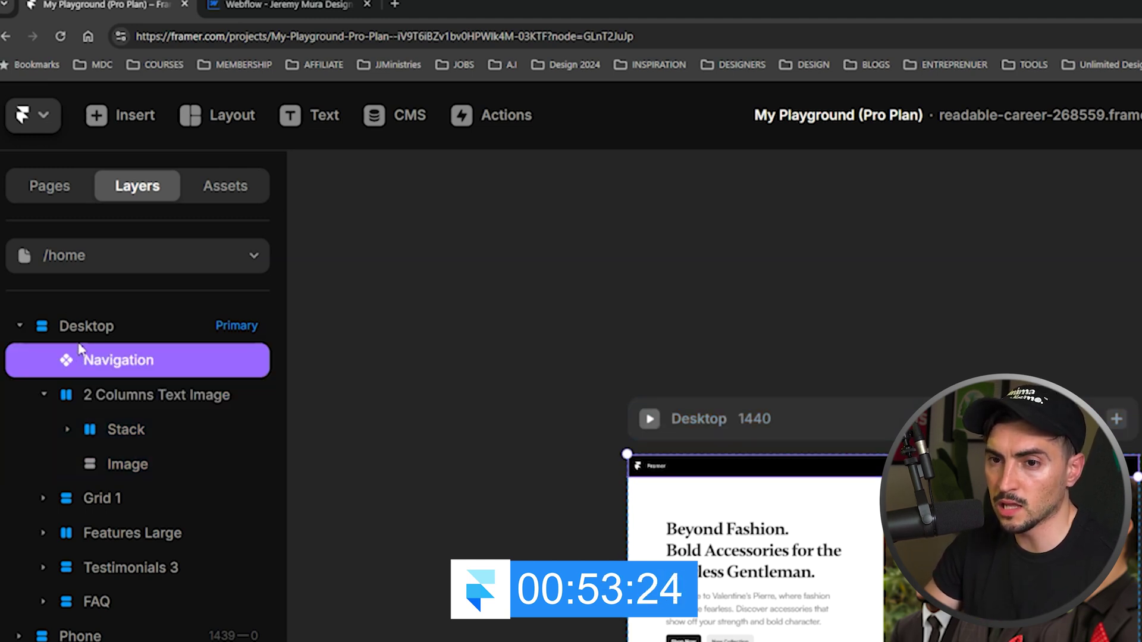
pyautogui.click(235, 186)
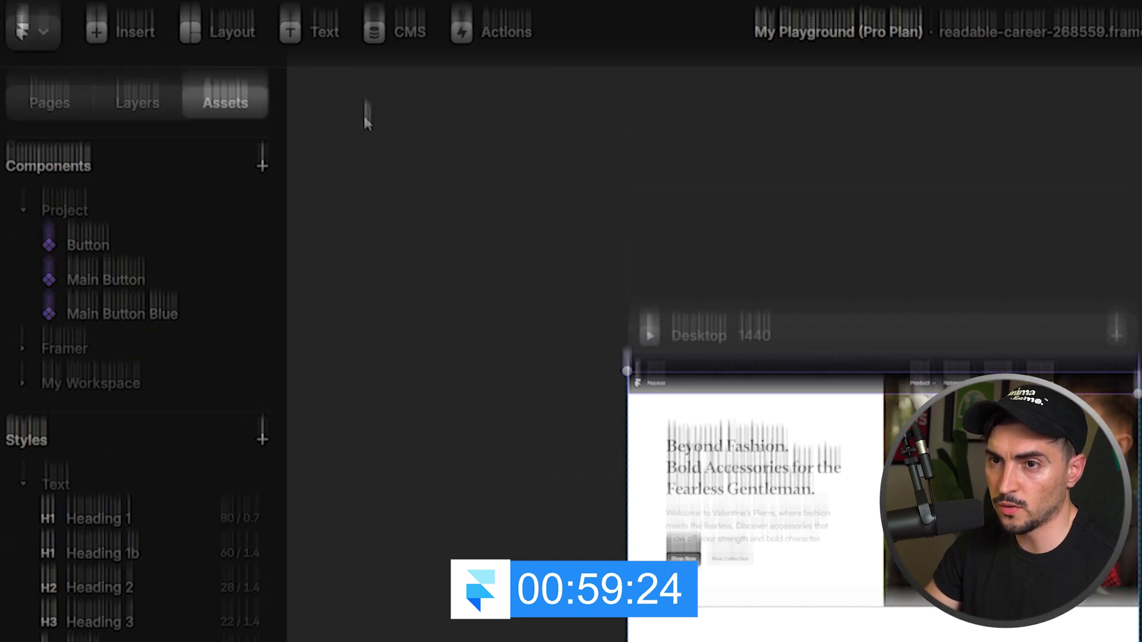
# - Bring up the Insert panel, then the Framer logo's main app menu
pyautogui.click(135, 35)
pyautogui.click(45, 34)
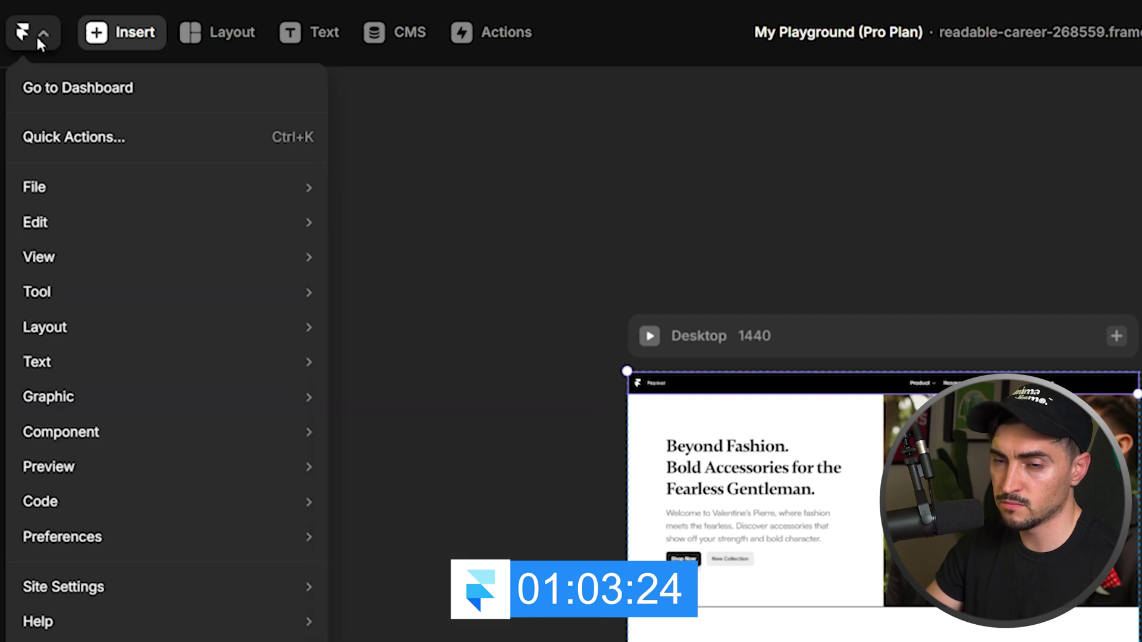
pyautogui.click(36, 34)
# - Browse the layout and image/video element options in the Insert menu
pyautogui.click(220, 33)
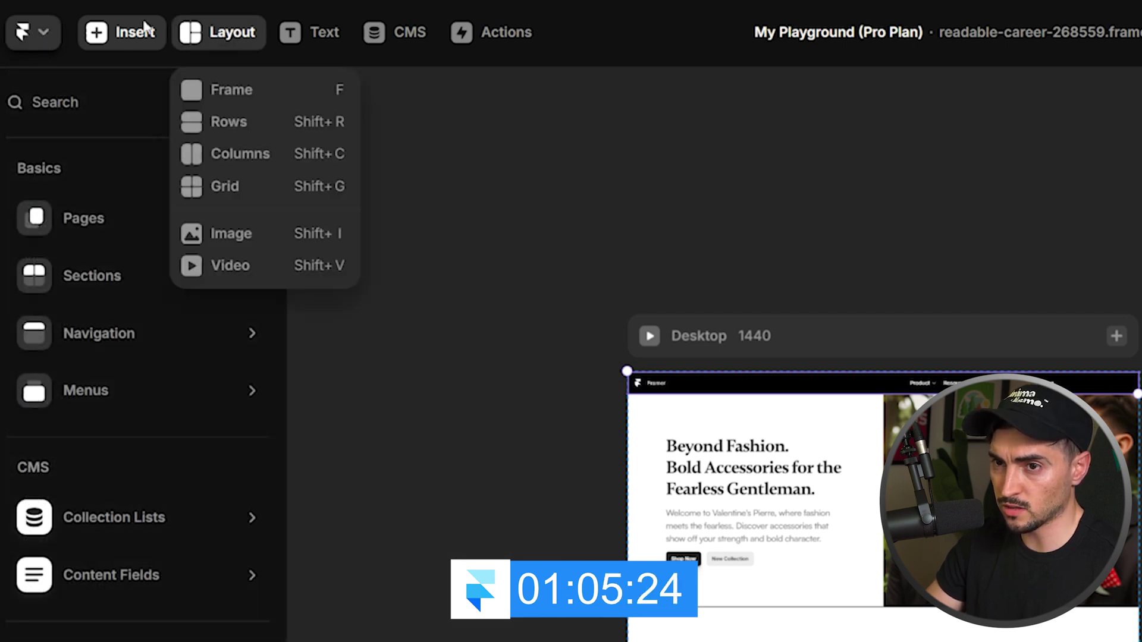
pyautogui.click(230, 32)
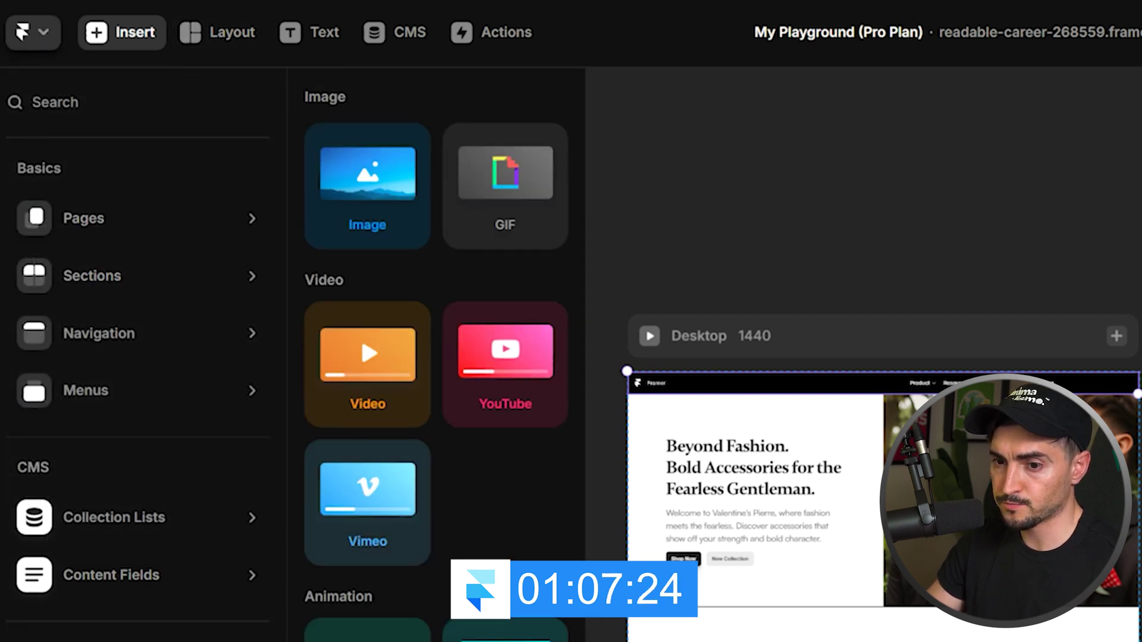
pyautogui.click(262, 33)
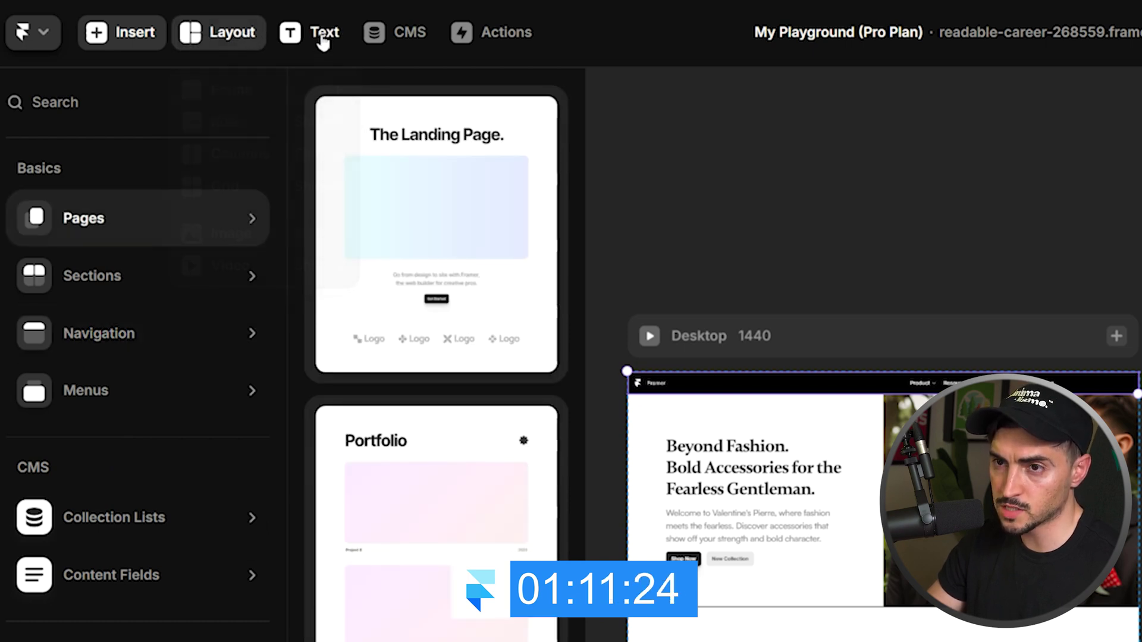
# - Open the CMS Blog collection, return to the canvas, and dismiss the quick actions palette
pyautogui.click(394, 32)
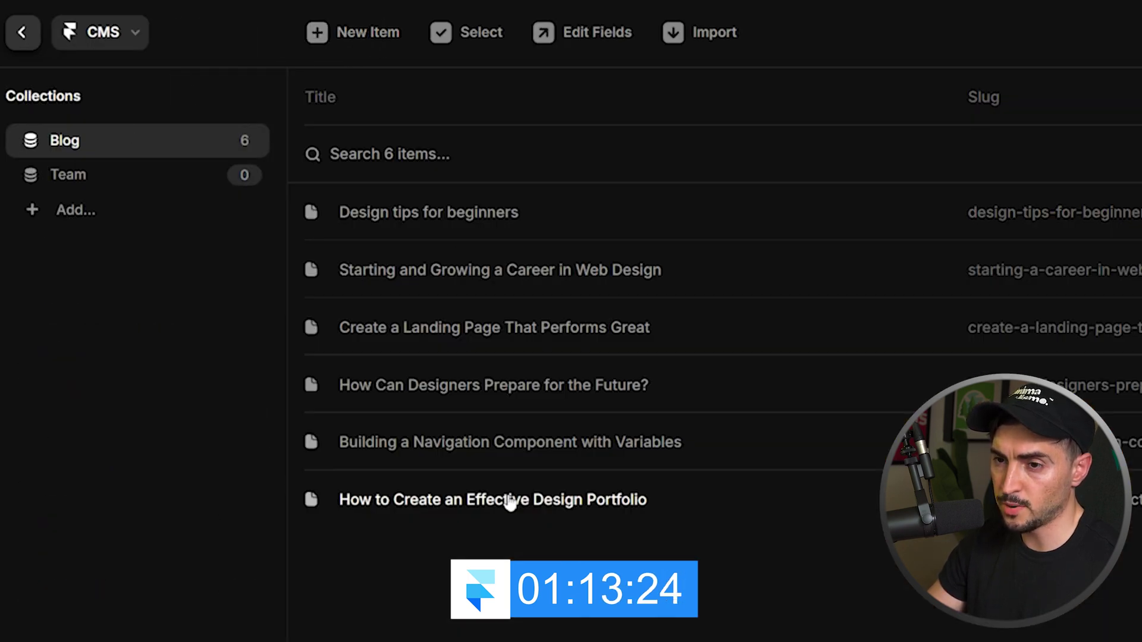
pyautogui.click(22, 32)
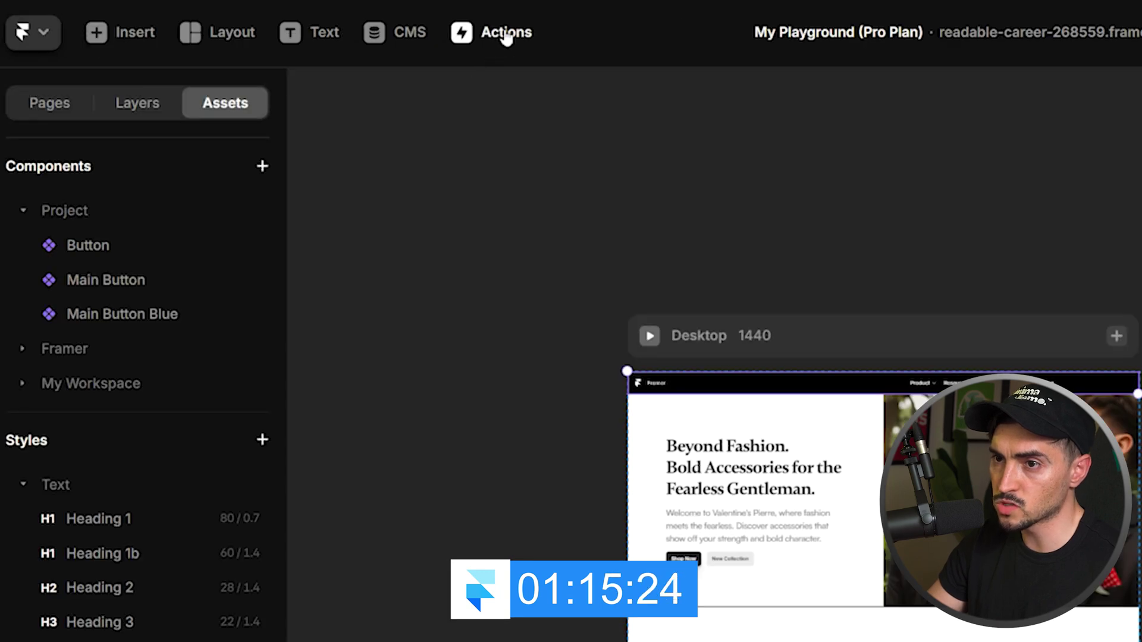
pyautogui.click(497, 32)
pyautogui.press('Escape')
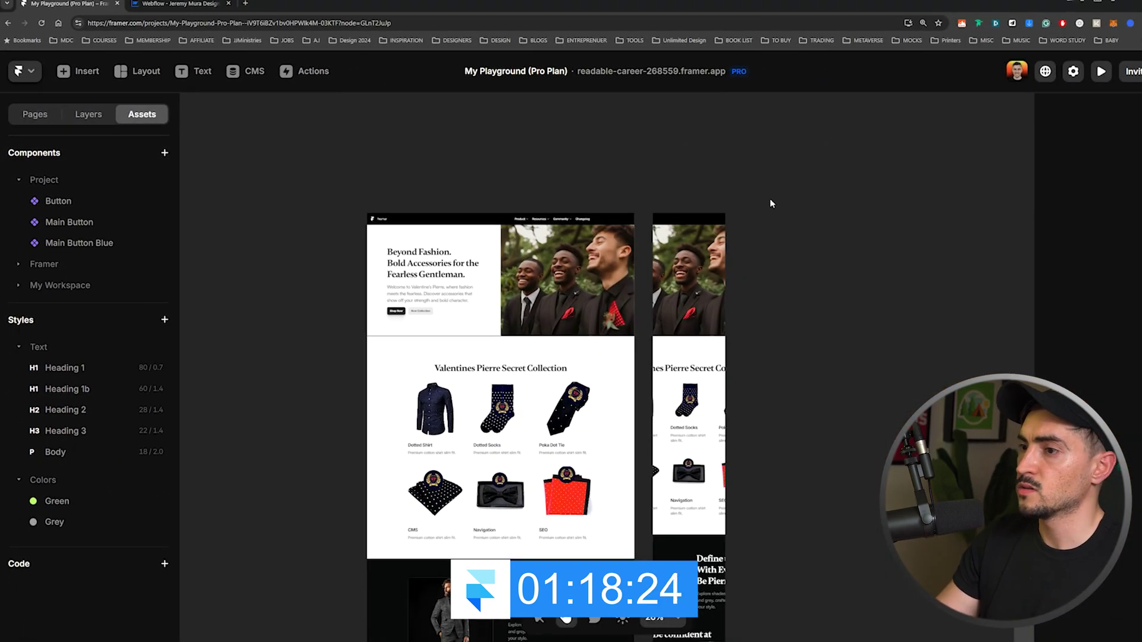
# - Select the Desktop frame to view its breakpoint settings, then clear the selection
pyautogui.click(556, 204)
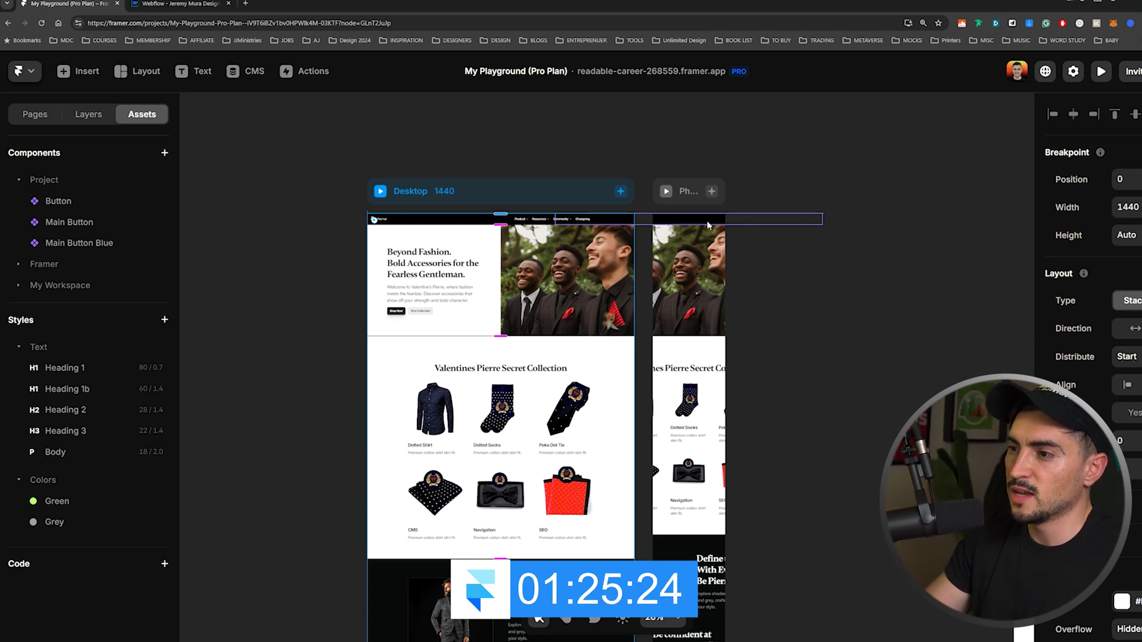
pyautogui.click(813, 169)
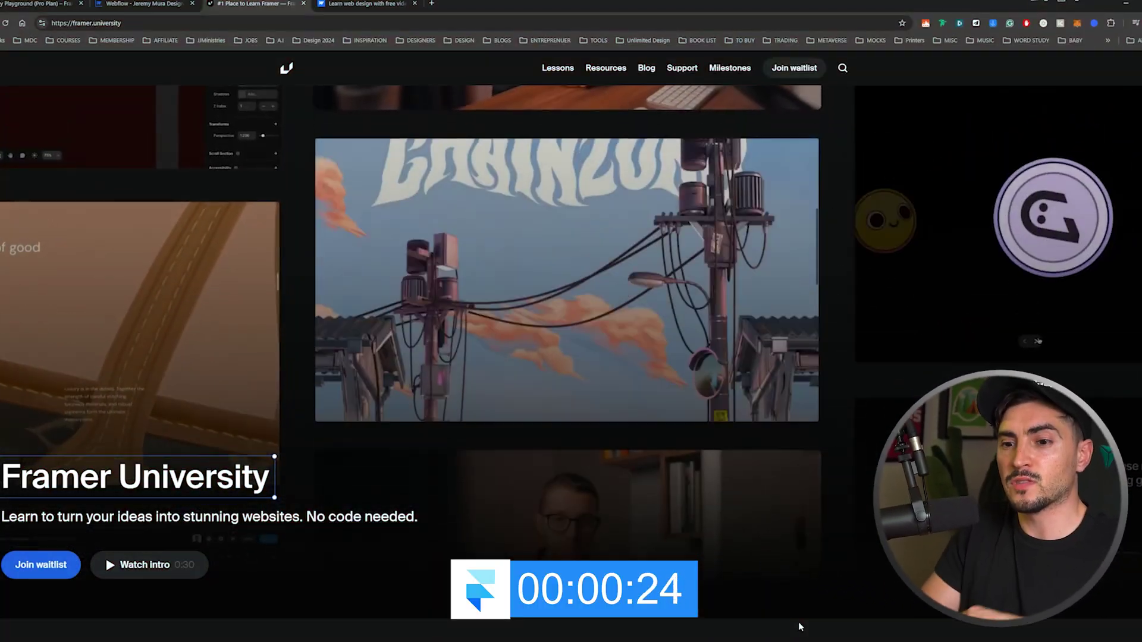
# - Scroll down the Framer University homepage to reach the featured latest resources
pyautogui.scroll(-2, 391, 460)
pyautogui.scroll(-2, 390, 460)
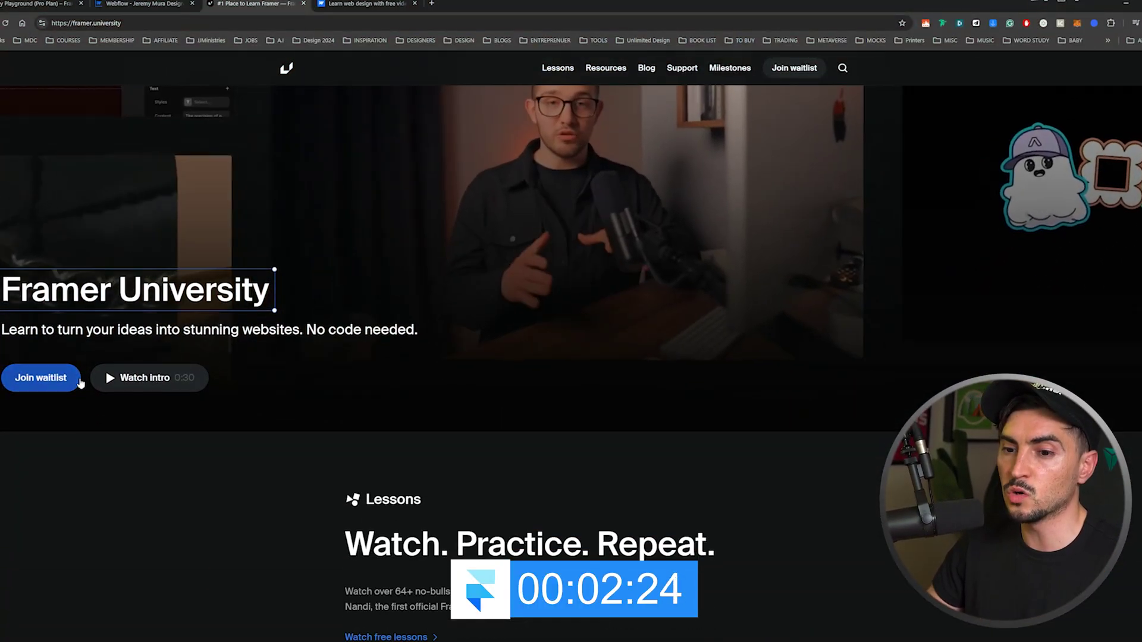
pyautogui.scroll(-4, 568, 360)
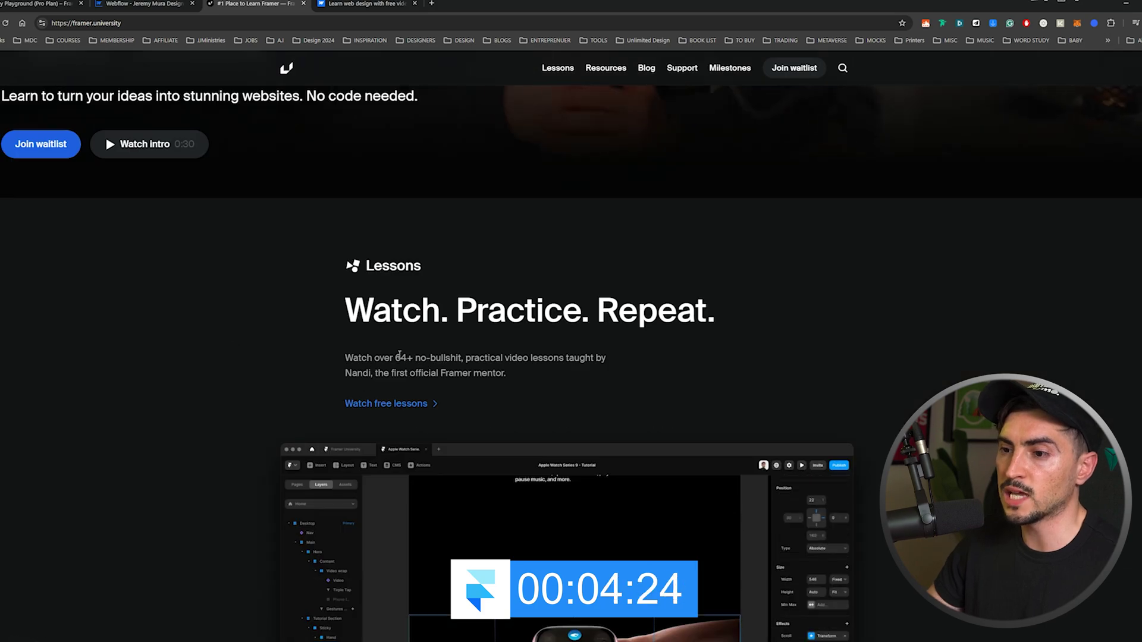
pyautogui.scroll(-5, 400, 355)
pyautogui.scroll(-15, 687, 370)
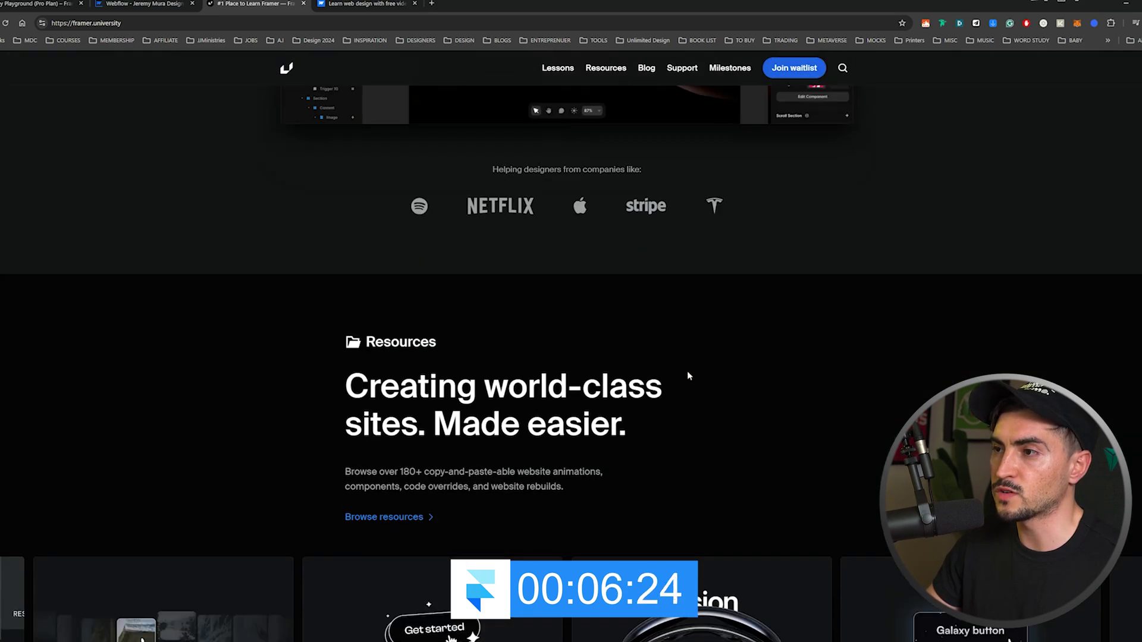
pyautogui.scroll(4, 741, 295)
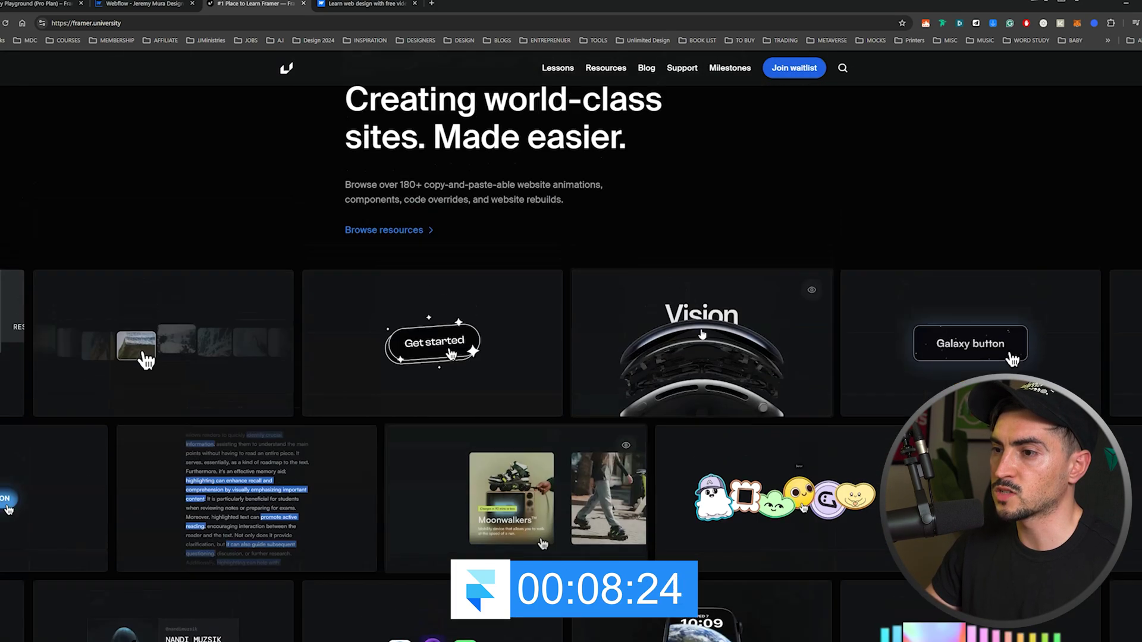
pyautogui.scroll(-9, 761, 315)
pyautogui.scroll(-4, 760, 323)
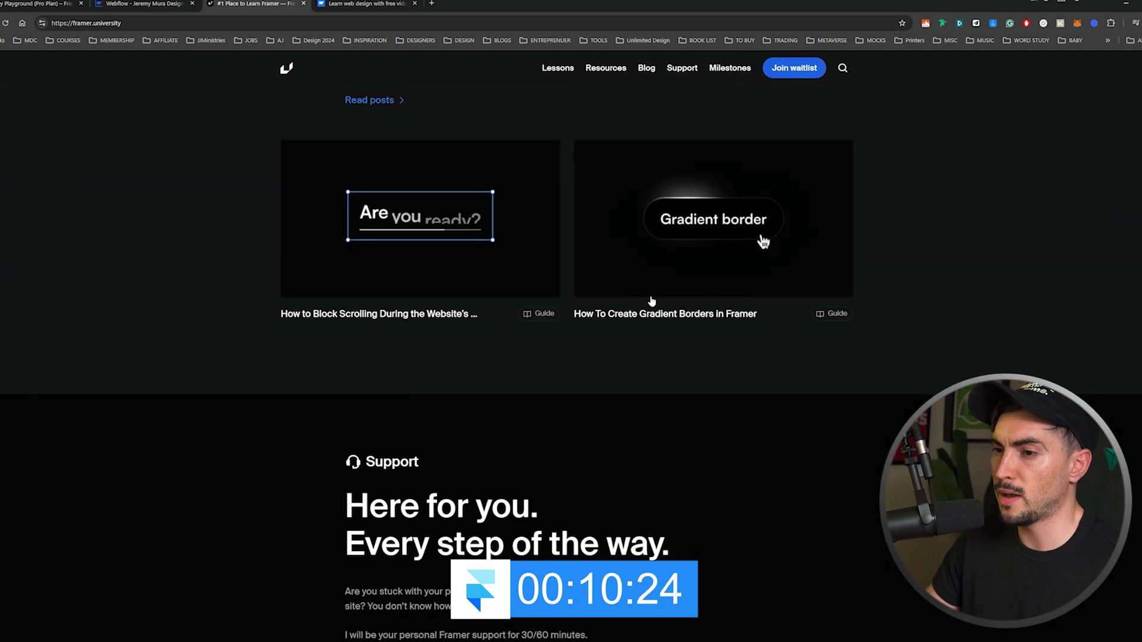
pyautogui.scroll(-10, 762, 273)
pyautogui.scroll(-8, 764, 273)
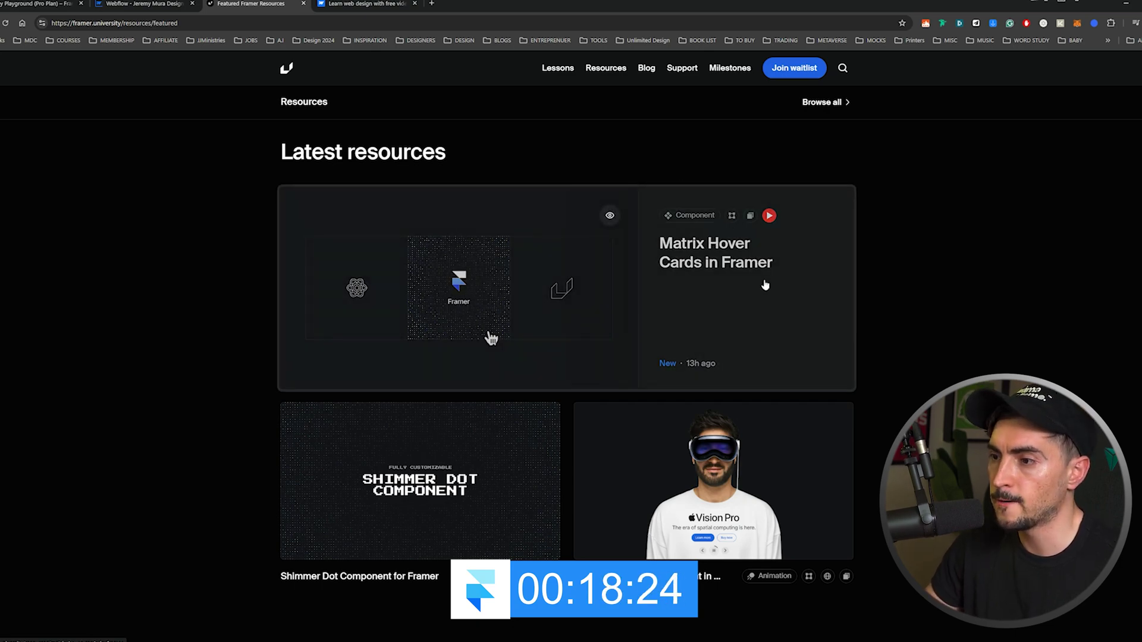
# - Open the Matrix Hover Cards resource from the latest resources list
pyautogui.scroll(-10, 765, 286)
pyautogui.scroll(10, 777, 347)
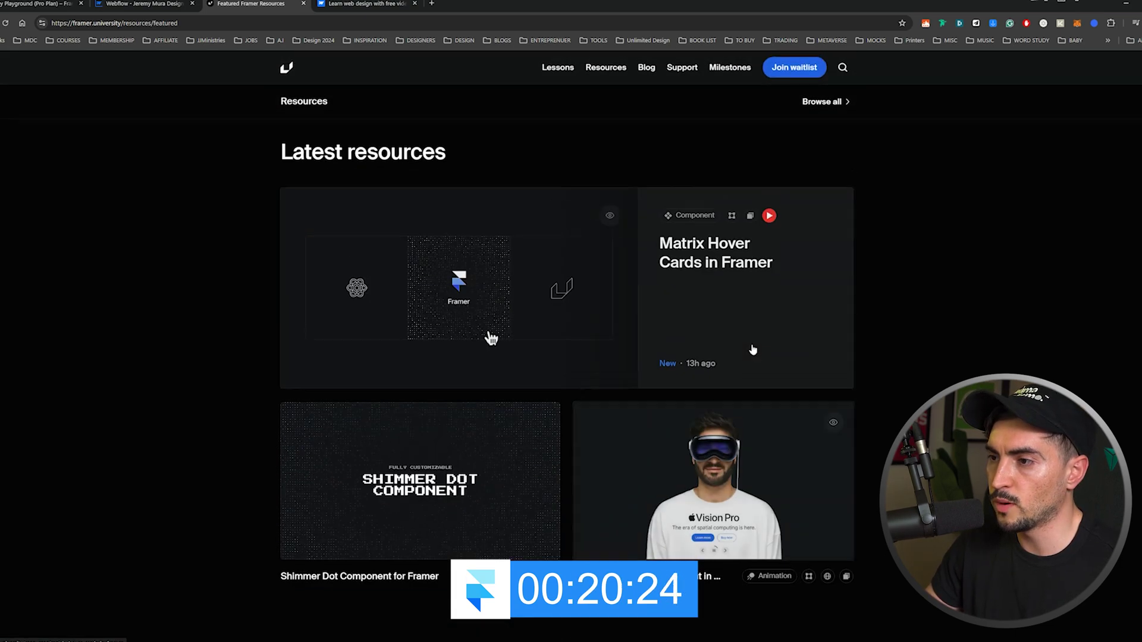
pyautogui.click(608, 315)
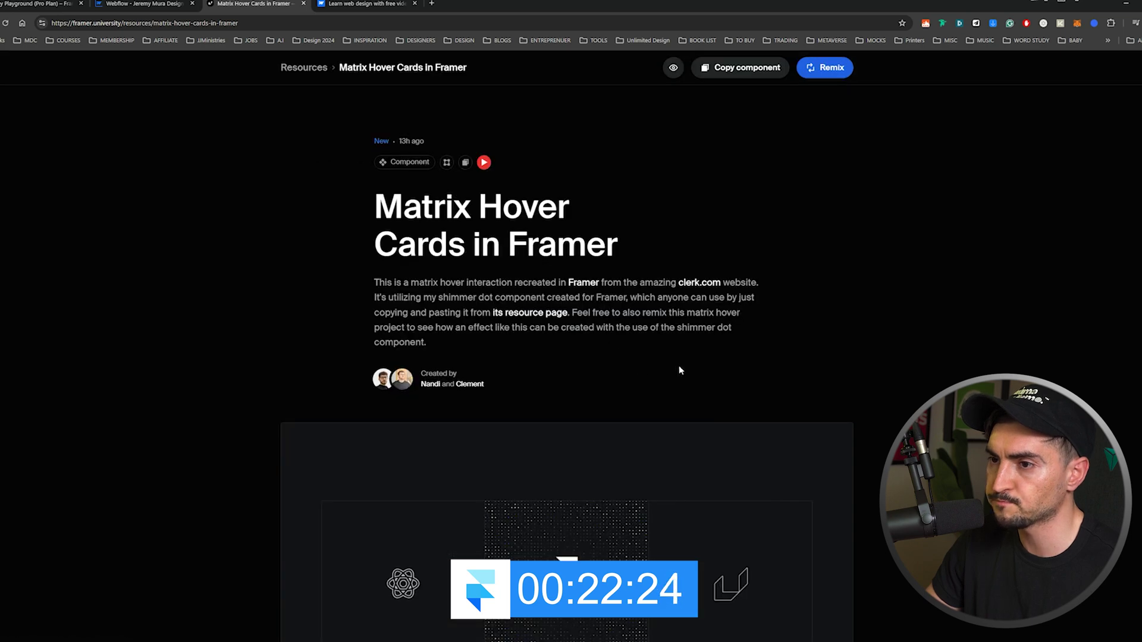
# - Open the related Shimmer Dot lesson and play its video, jumping to 9:28 and 14:47
pyautogui.scroll(-10, 679, 370)
pyautogui.click(493, 247)
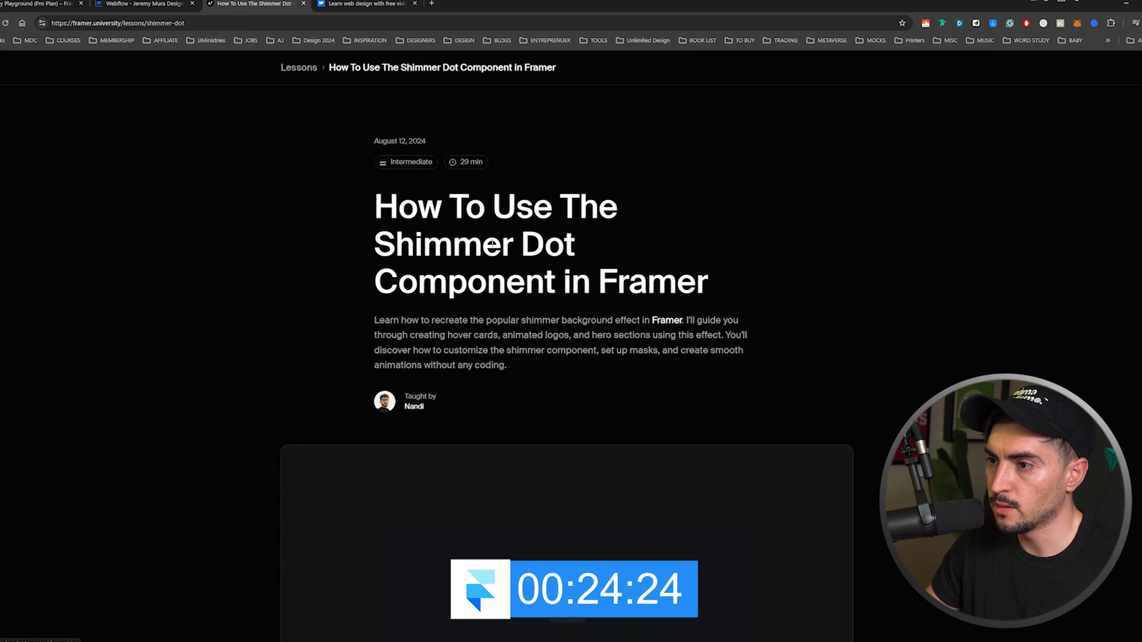
pyautogui.scroll(-5, 539, 305)
pyautogui.click(559, 303)
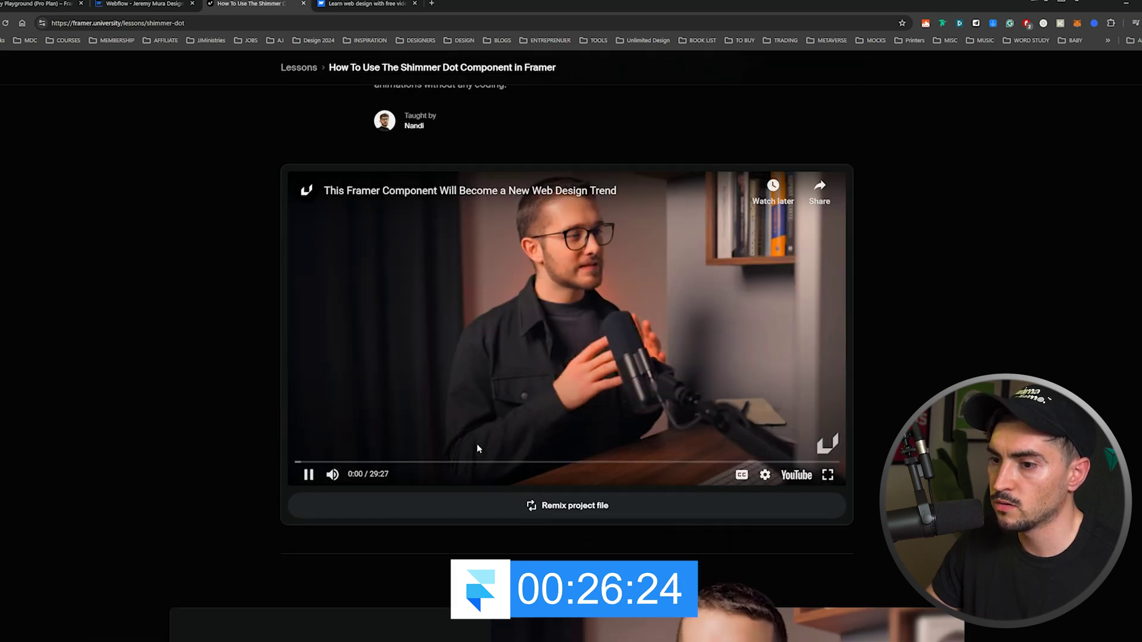
pyautogui.click(471, 461)
pyautogui.click(568, 462)
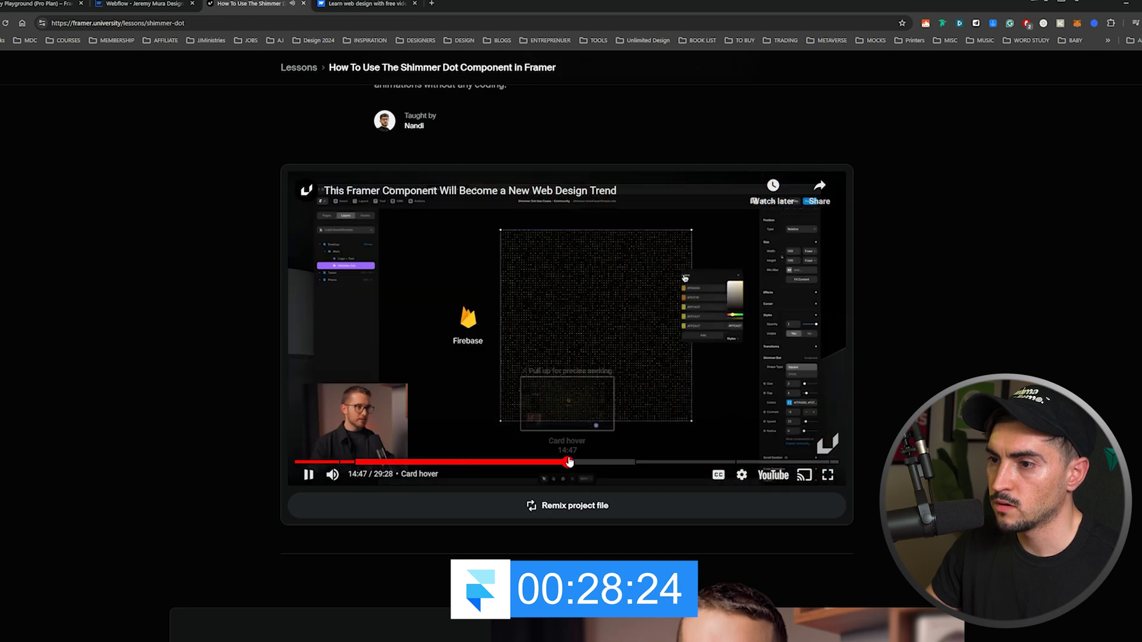
pyautogui.scroll(-10, 534, 282)
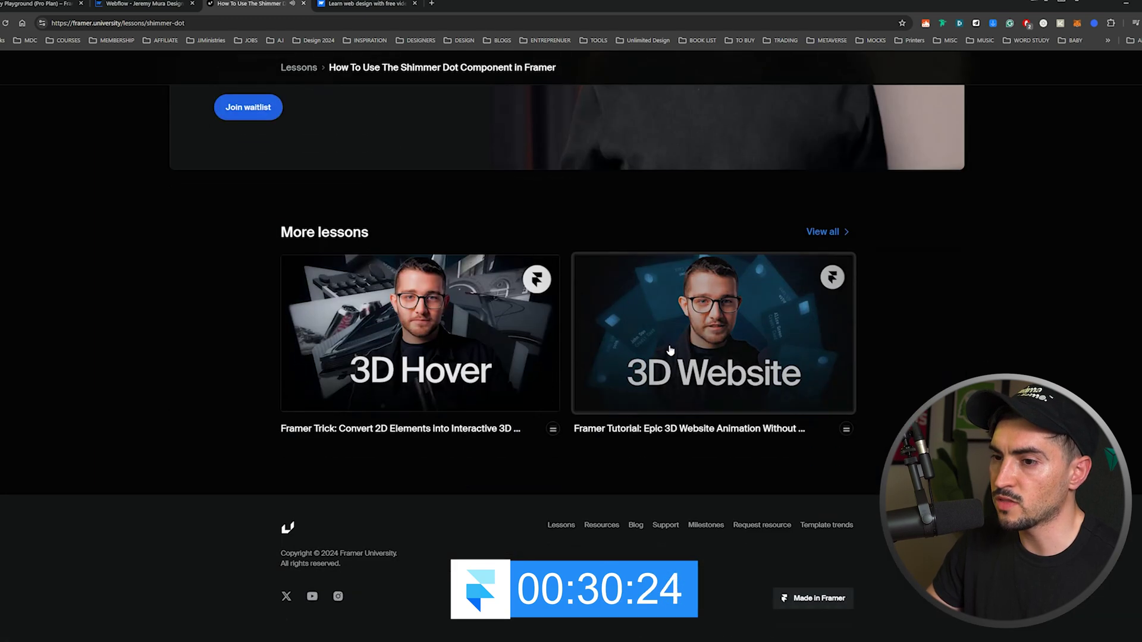
# - Go back to the Matrix Hover Cards page, then move to the Webflow University tab
pyautogui.hotkey('alt', 'Left')
pyautogui.scroll(-15, 534, 234)
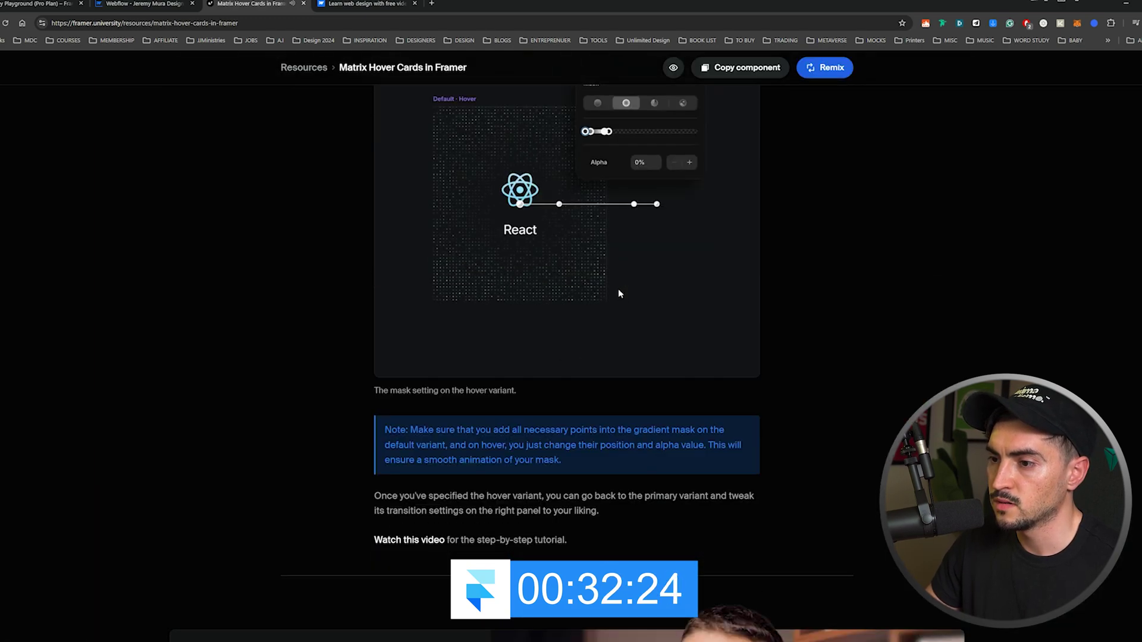
pyautogui.scroll(10, 636, 366)
pyautogui.scroll(5, 636, 365)
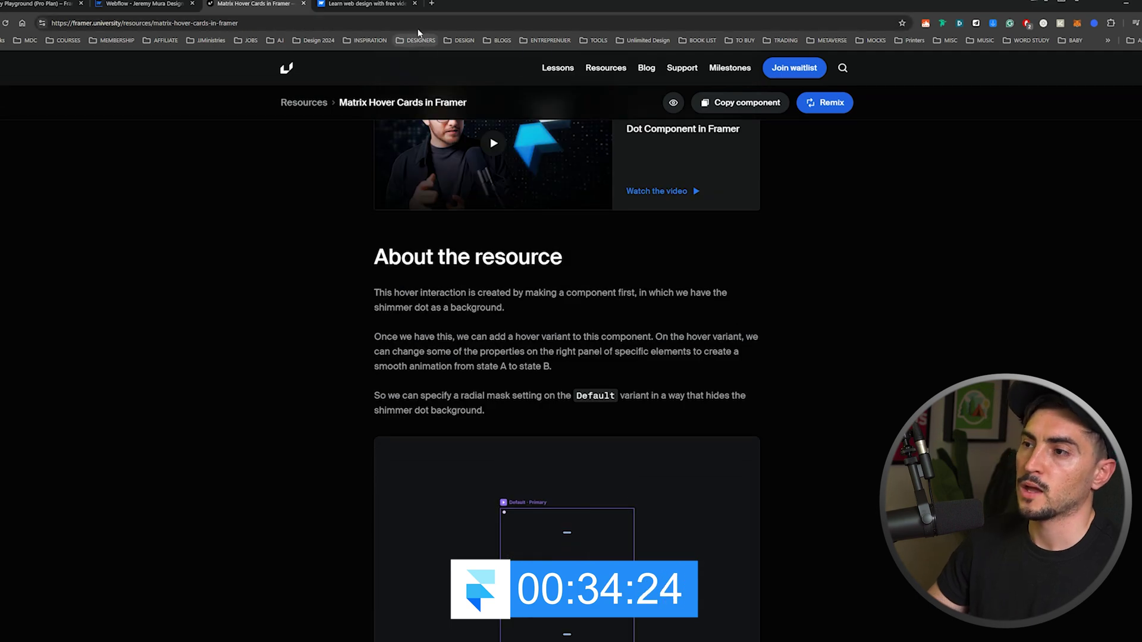
pyautogui.scroll(10, 615, 385)
pyautogui.click(362, 6)
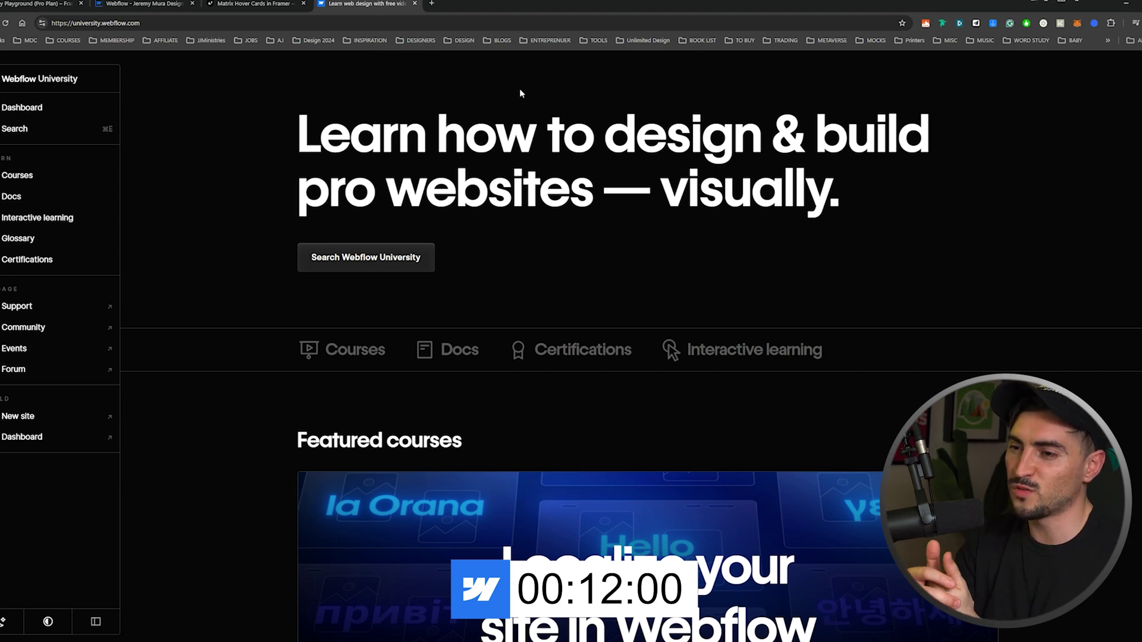
pyautogui.scroll(-2, 528, 167)
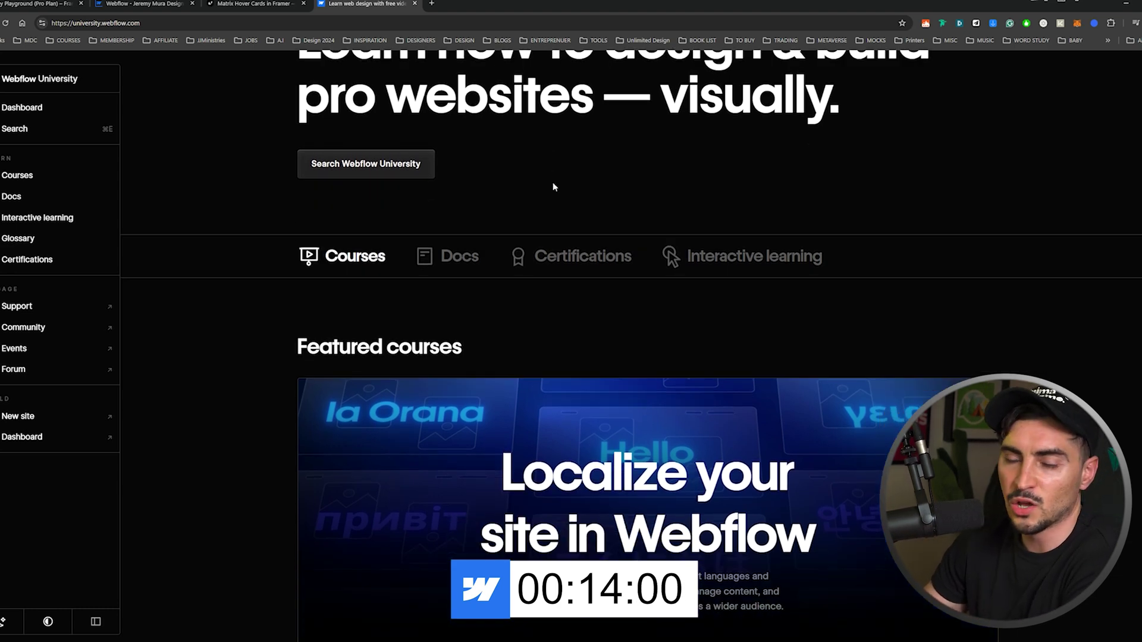
pyautogui.scroll(-4, 554, 187)
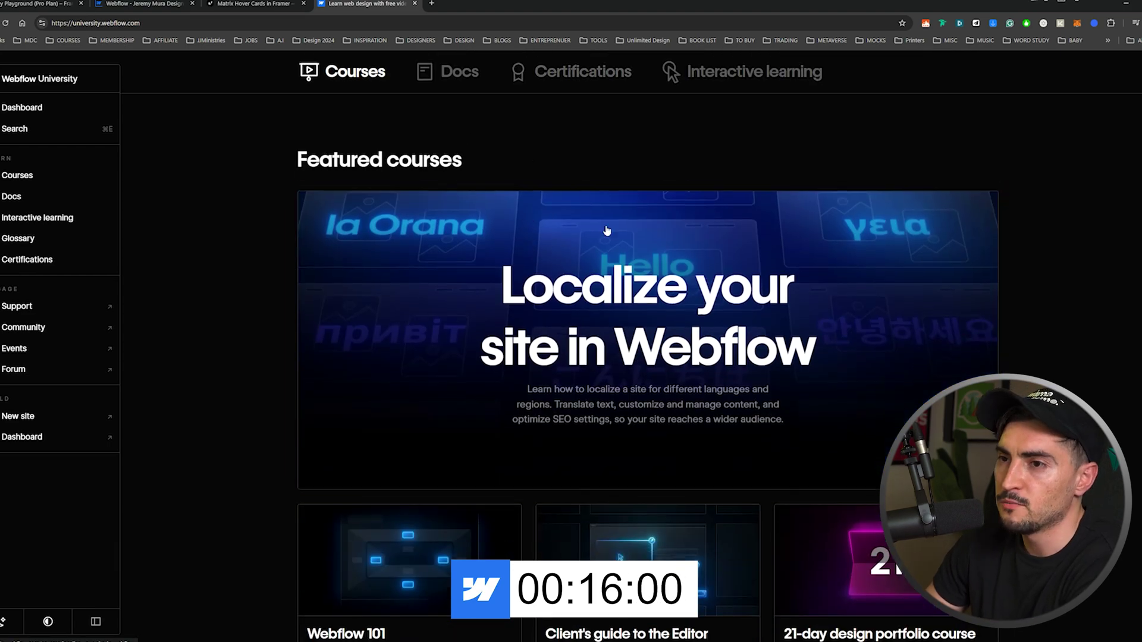
pyautogui.scroll(-1, 617, 307)
pyautogui.scroll(-15, 616, 306)
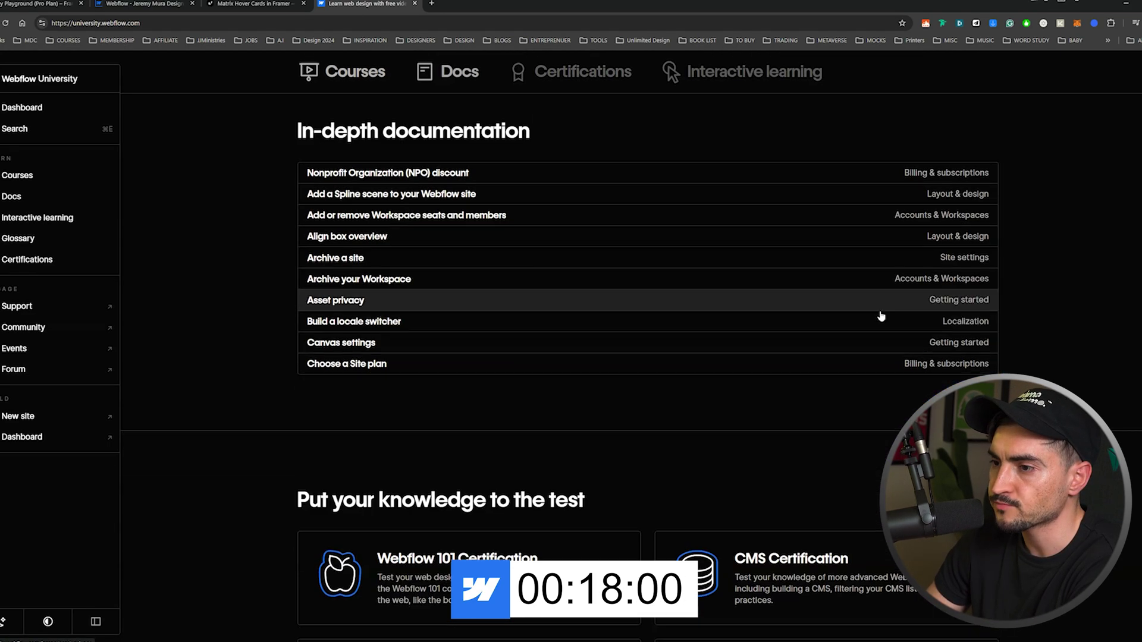
pyautogui.scroll(-12, 681, 315)
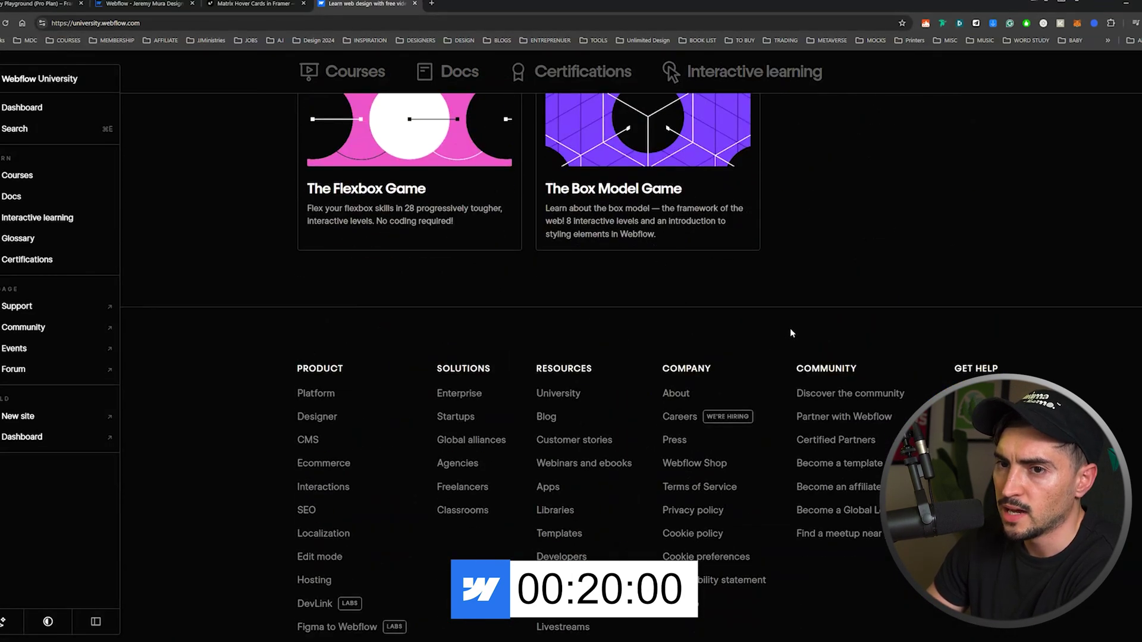
# - Open the Industrial design in Cinema 4D lesson of Webflow University's Figma to Webflow course
pyautogui.click(18, 175)
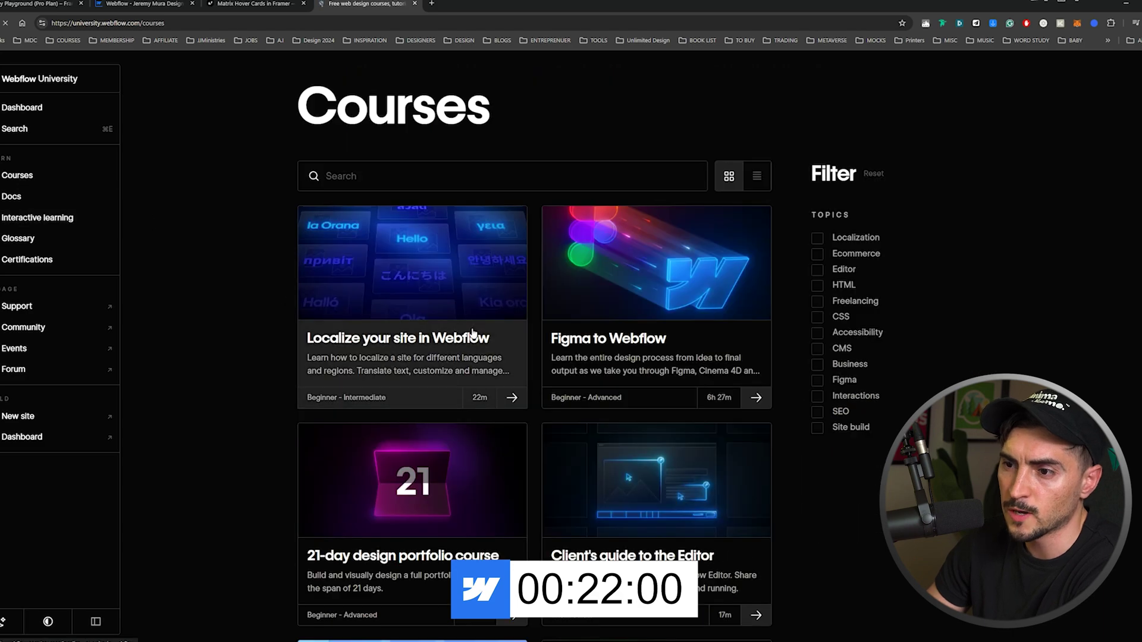
pyautogui.scroll(-4, 612, 292)
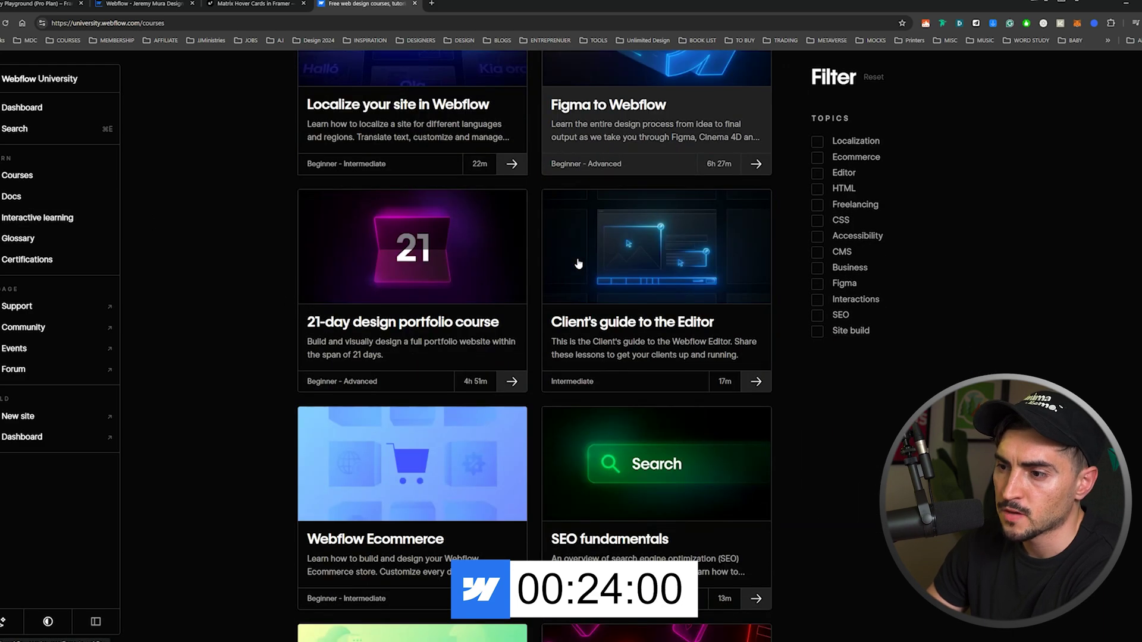
pyautogui.scroll(4, 595, 262)
pyautogui.click(607, 257)
pyautogui.scroll(-8, 606, 251)
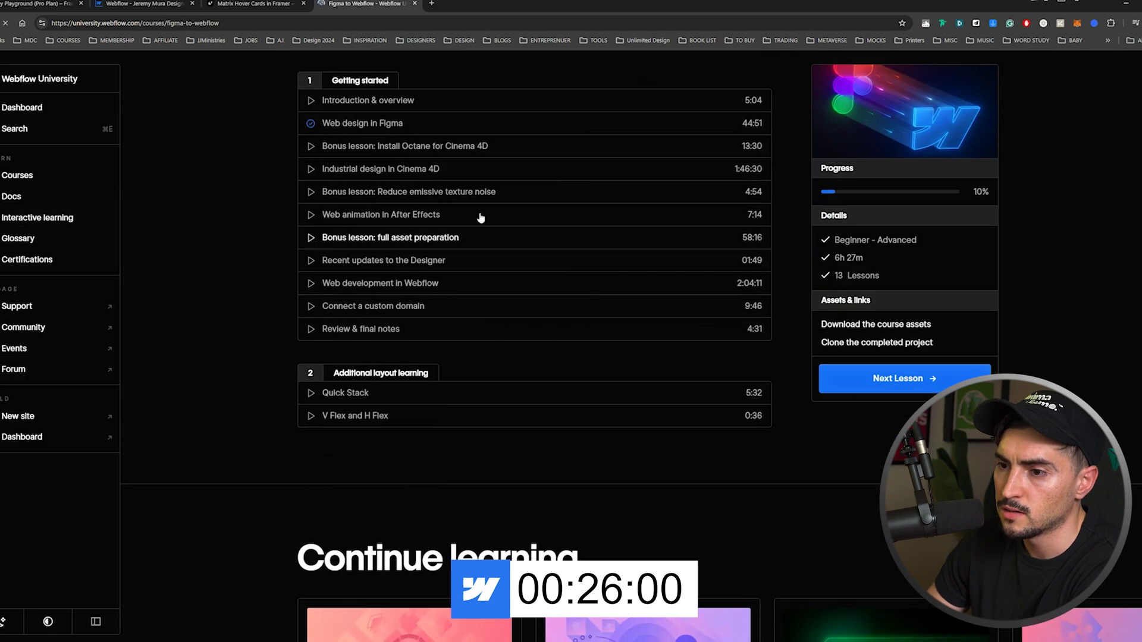
pyautogui.click(426, 170)
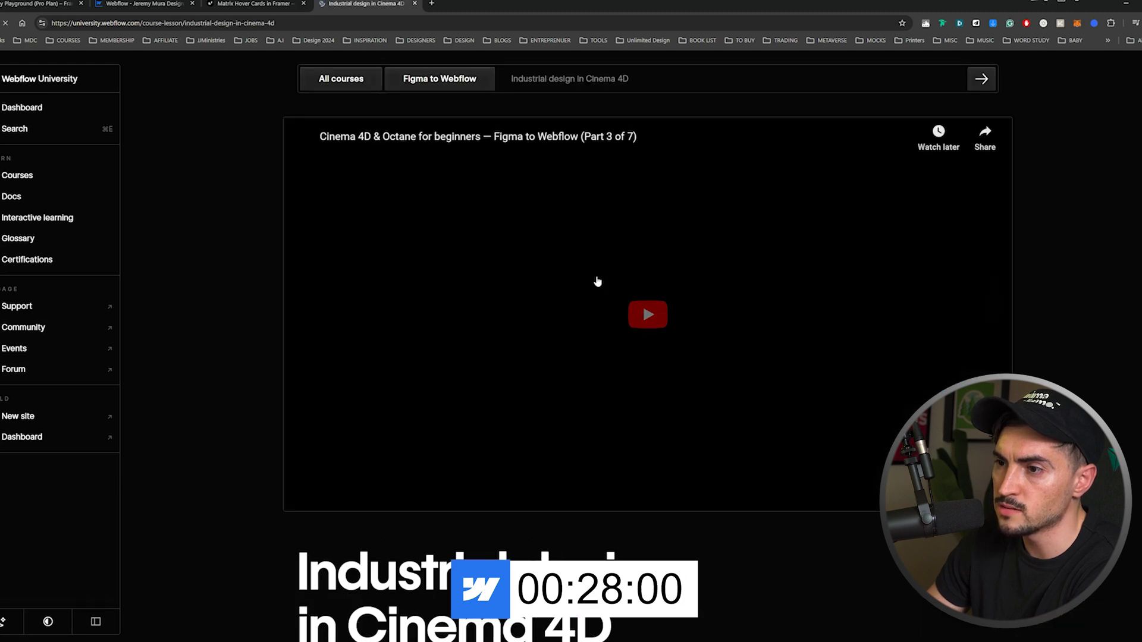
# - Jump the video to Modeling & geometry, pause it, and return to Matrix Hover Cards
pyautogui.click(499, 488)
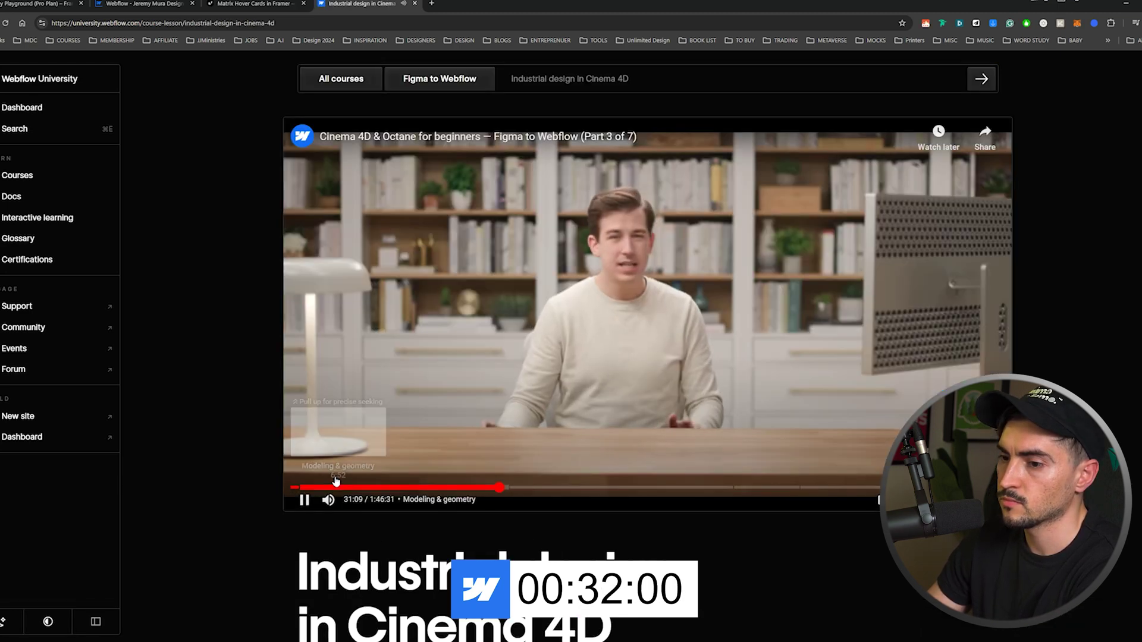
pyautogui.click(767, 308)
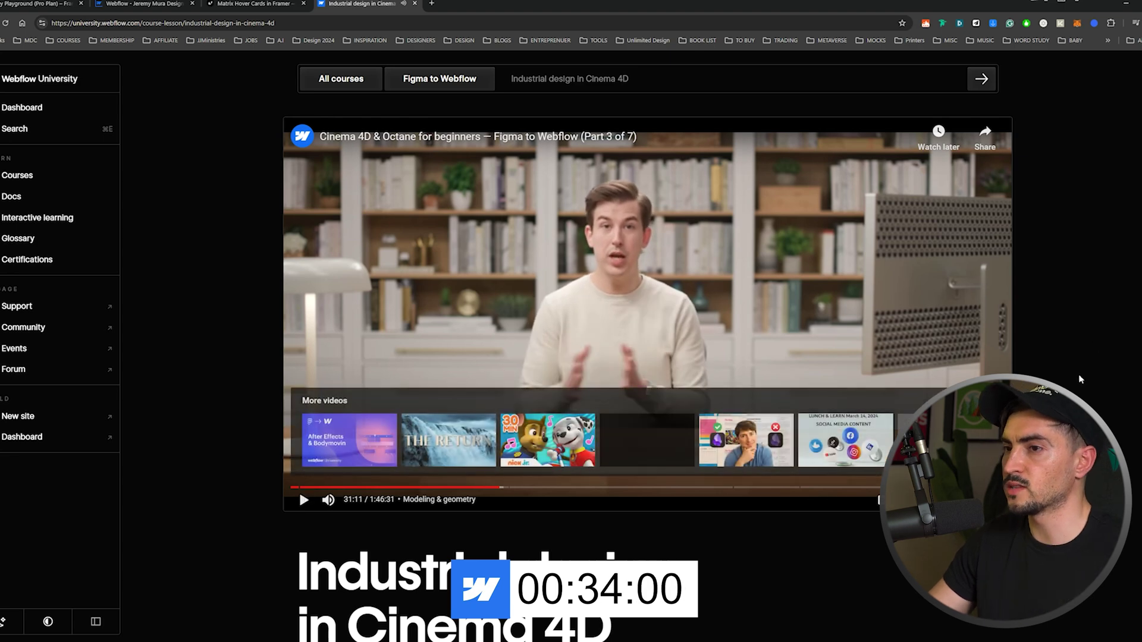
pyautogui.click(280, 5)
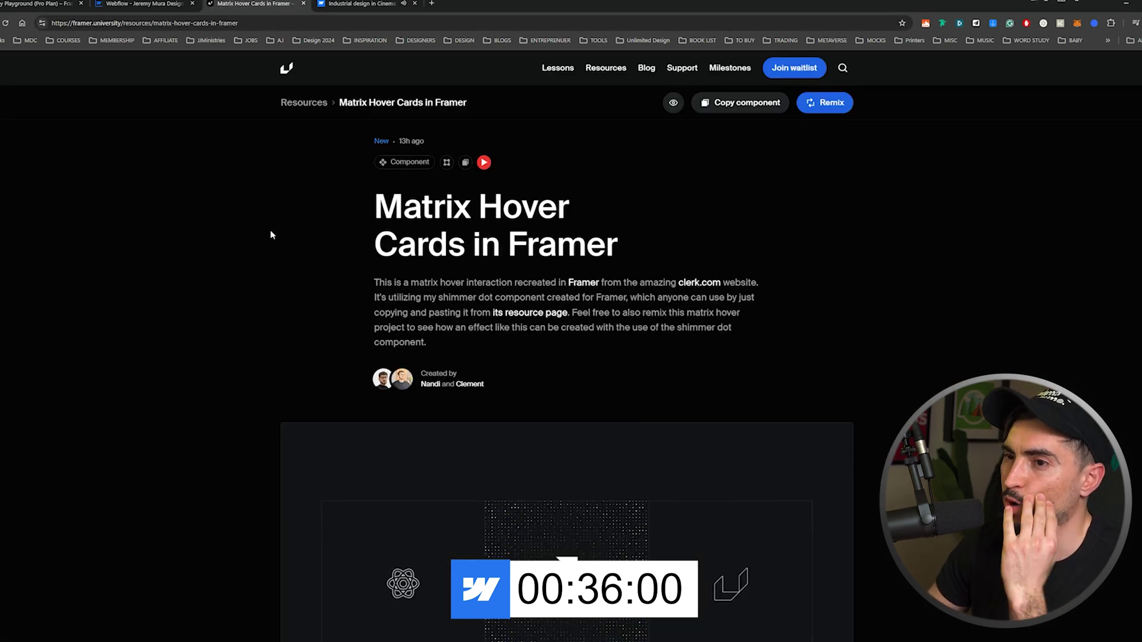
# - Go back to Framer's latest resources listing, then switch to the Webflow Designer project
pyautogui.hotkey('alt', 'Left')
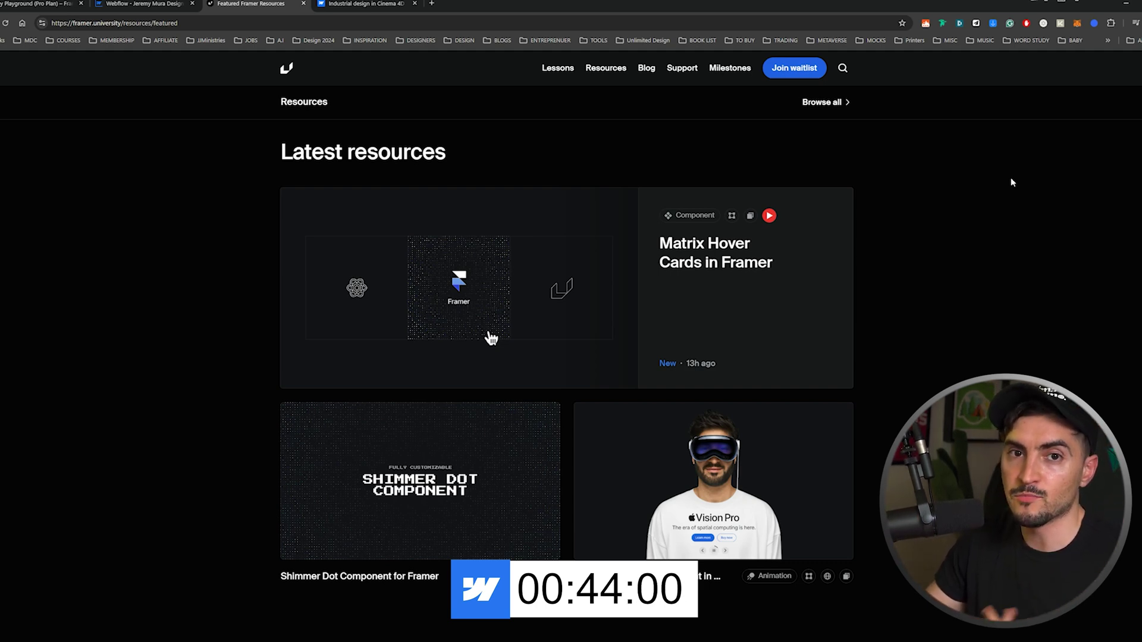
pyautogui.click(161, 6)
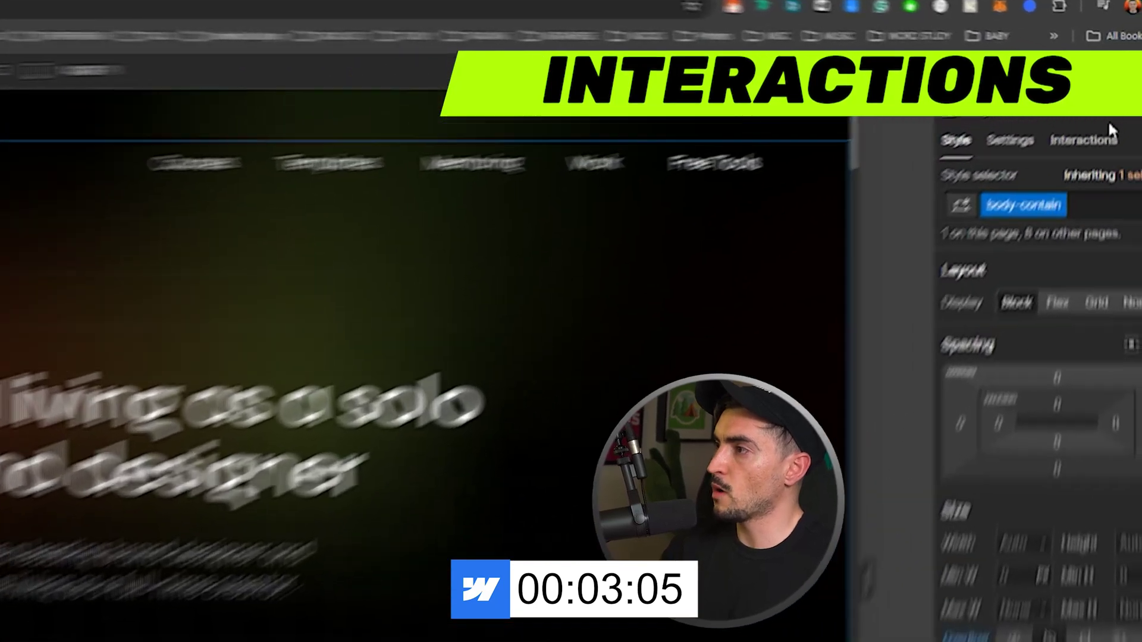
# - Add a Mouse click (tap) element trigger to body-contain
pyautogui.click(1095, 156)
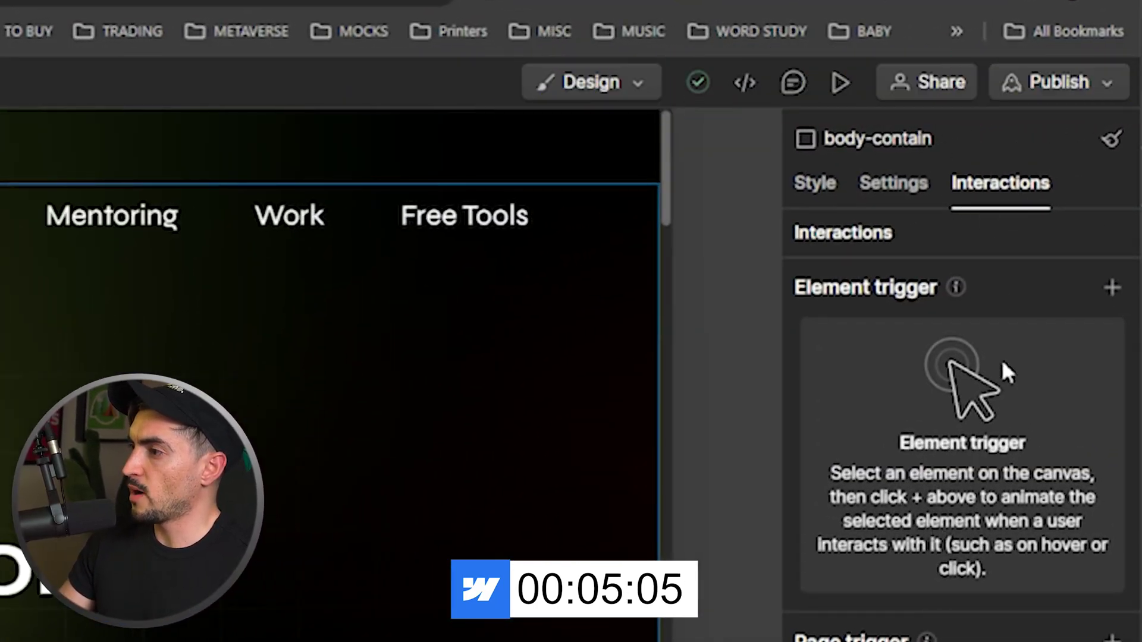
pyautogui.click(1107, 288)
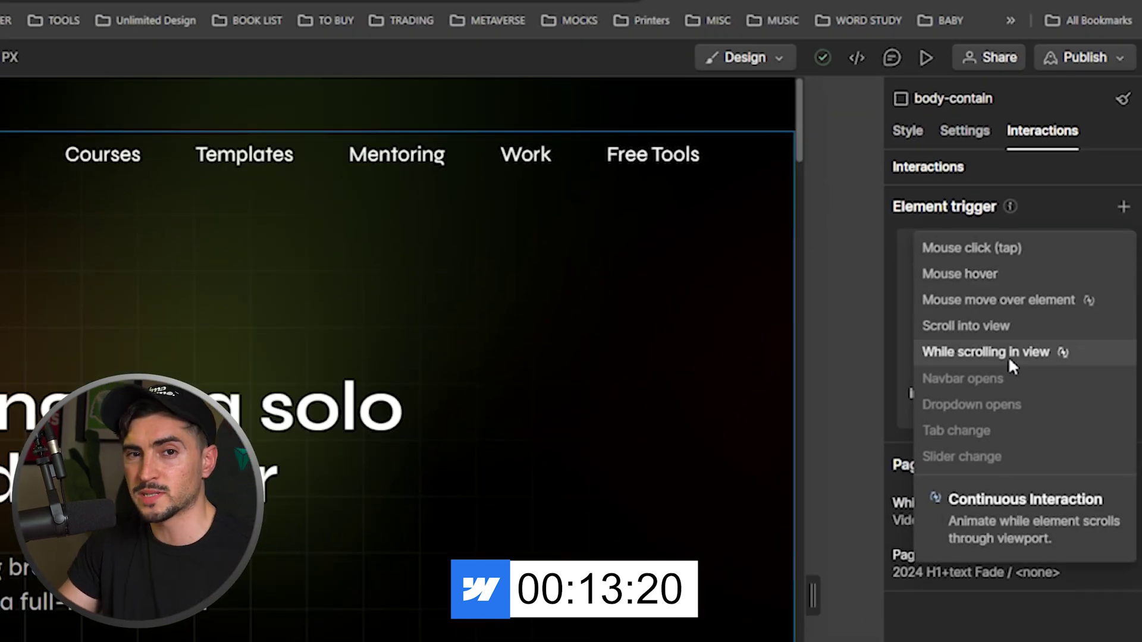
pyautogui.click(951, 187)
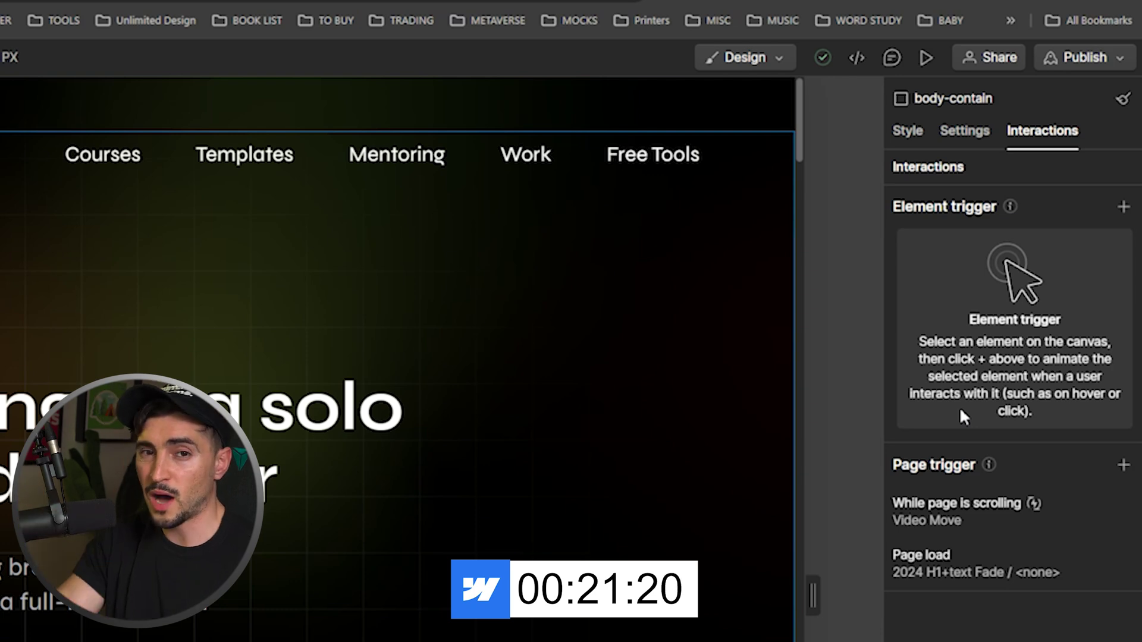
pyautogui.click(1124, 207)
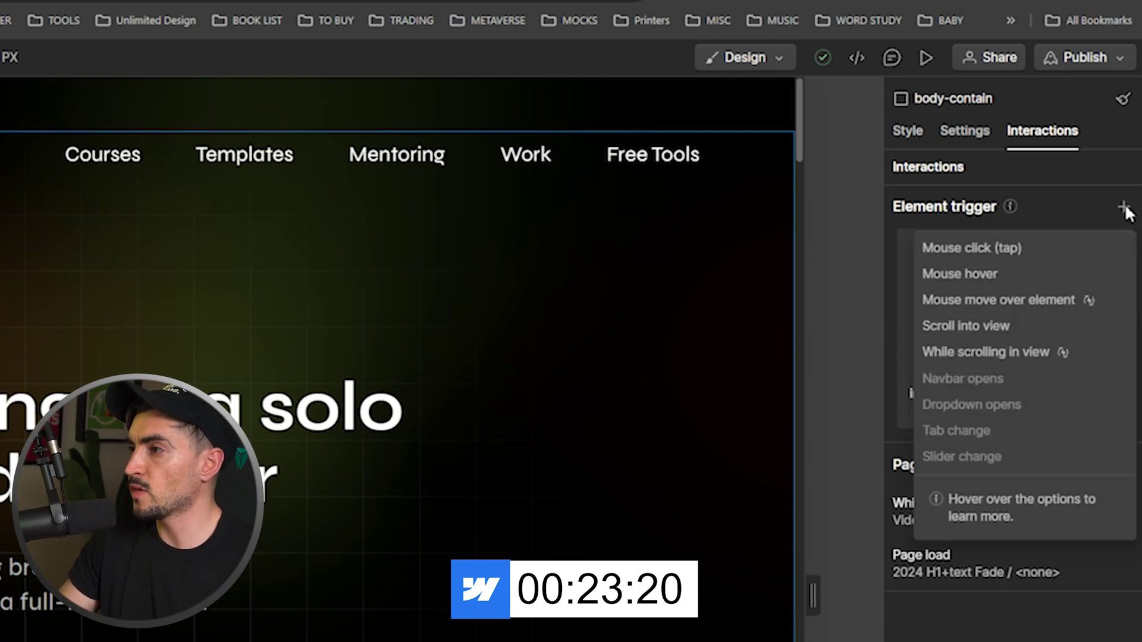
pyautogui.click(1050, 244)
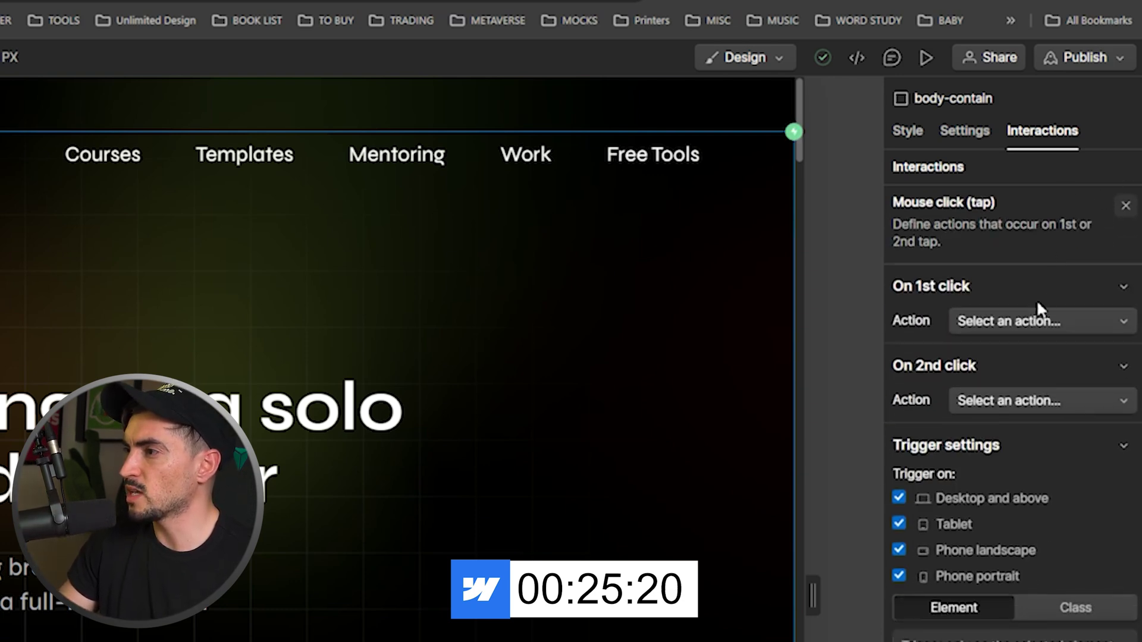
# - Set the first click action to Fade and preview it on the canvas
pyautogui.click(1028, 319)
pyautogui.click(1011, 421)
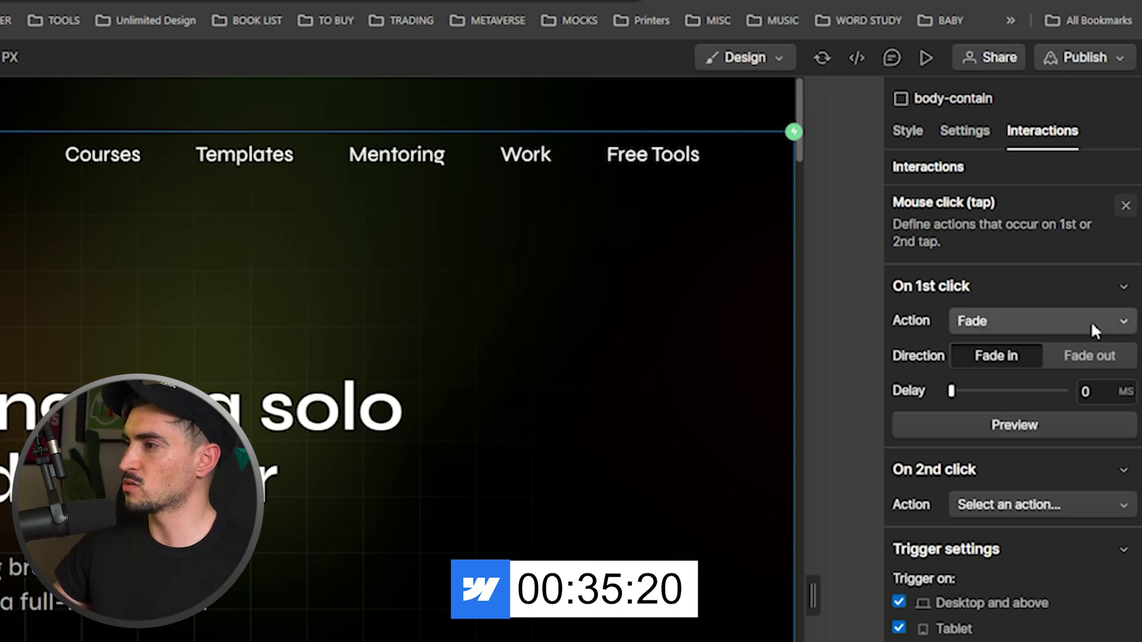
pyautogui.click(1049, 427)
# - Make the second click start the Opacity Fade animation and inspect its 0.50 opacity action
pyautogui.click(1027, 505)
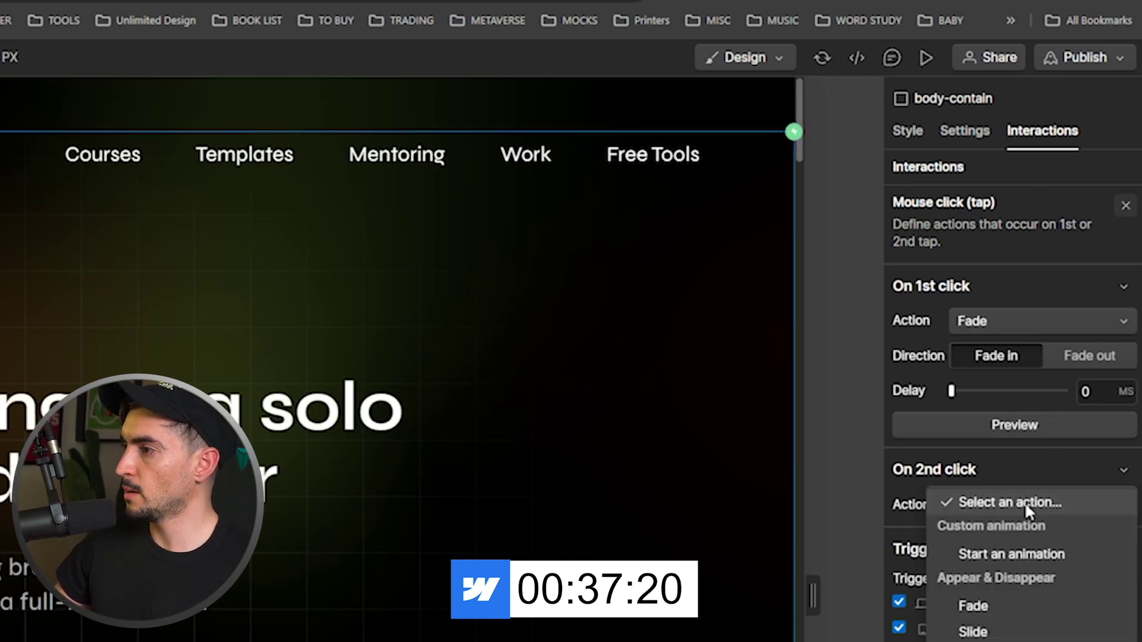
pyautogui.click(1000, 555)
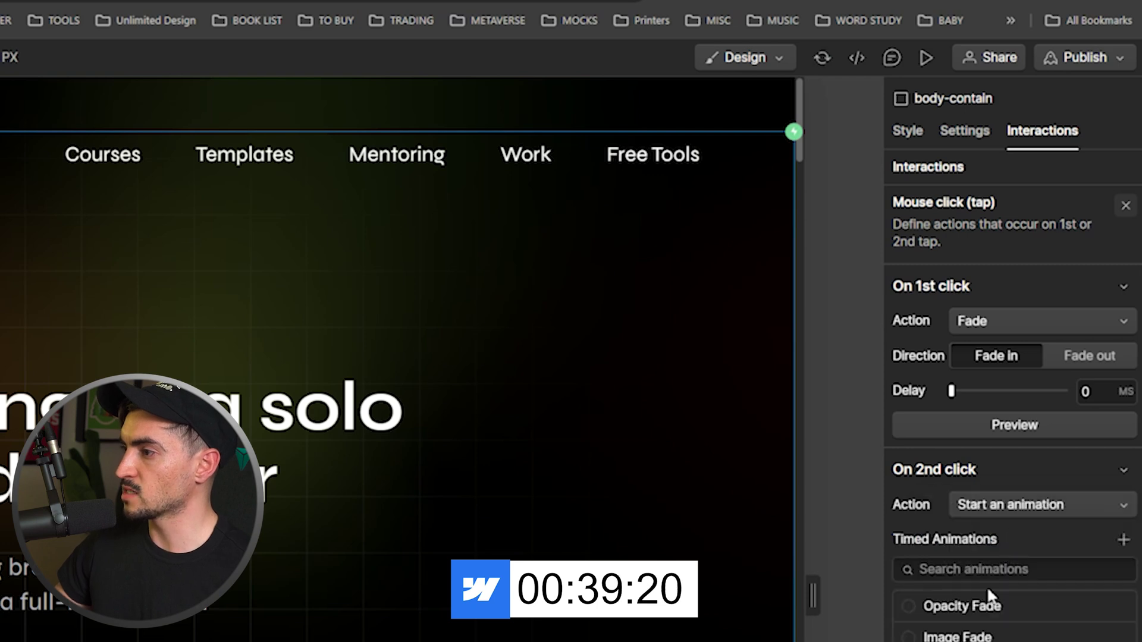
pyautogui.click(1089, 603)
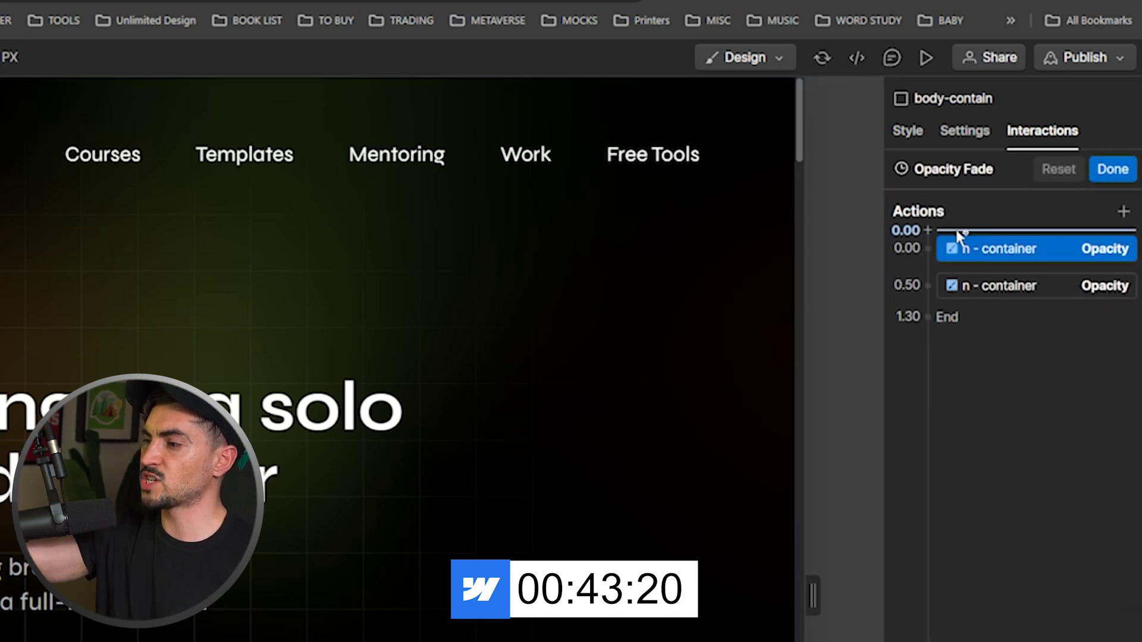
pyautogui.click(999, 278)
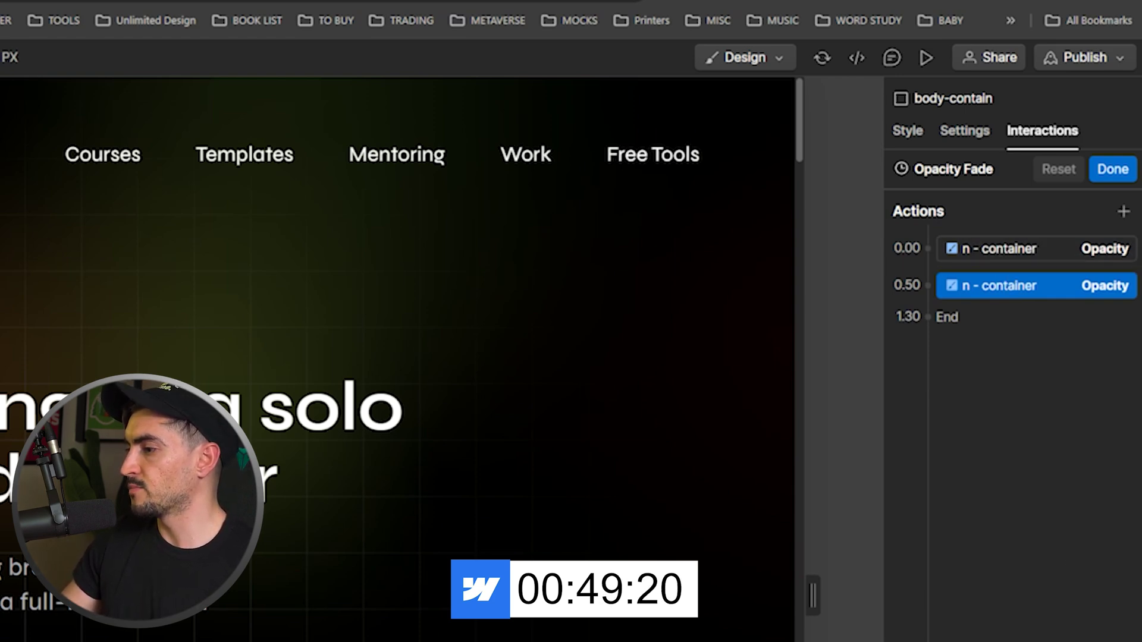
pyautogui.click(1082, 563)
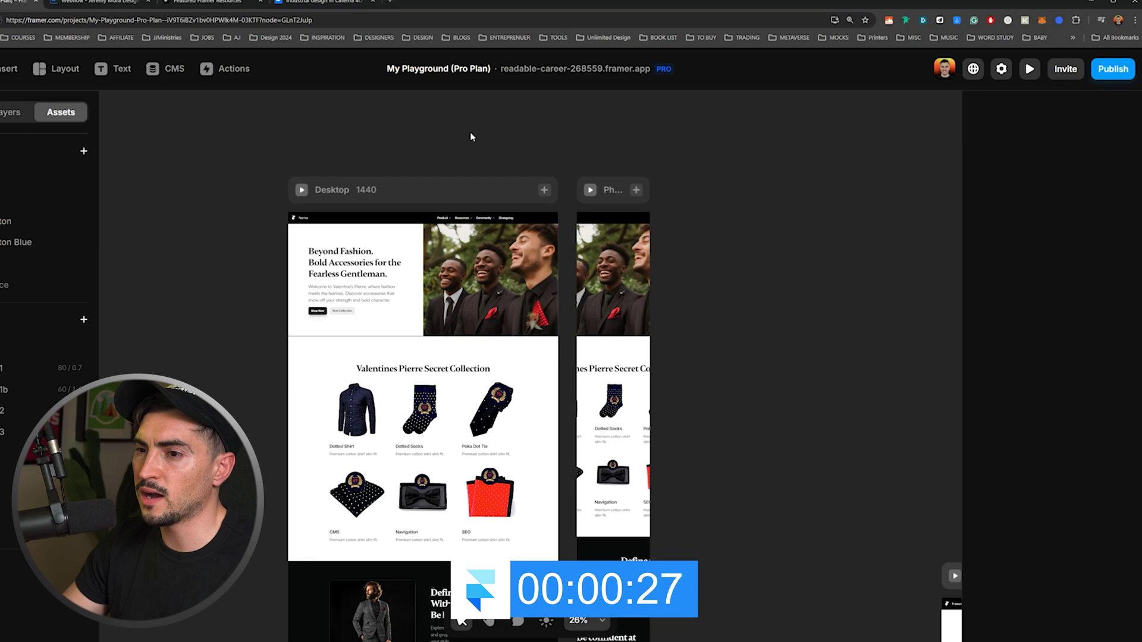
# - Give the hero heading an On Appear, per-character Blur text effect and preview the page
pyautogui.scroll(3, 280, 133)
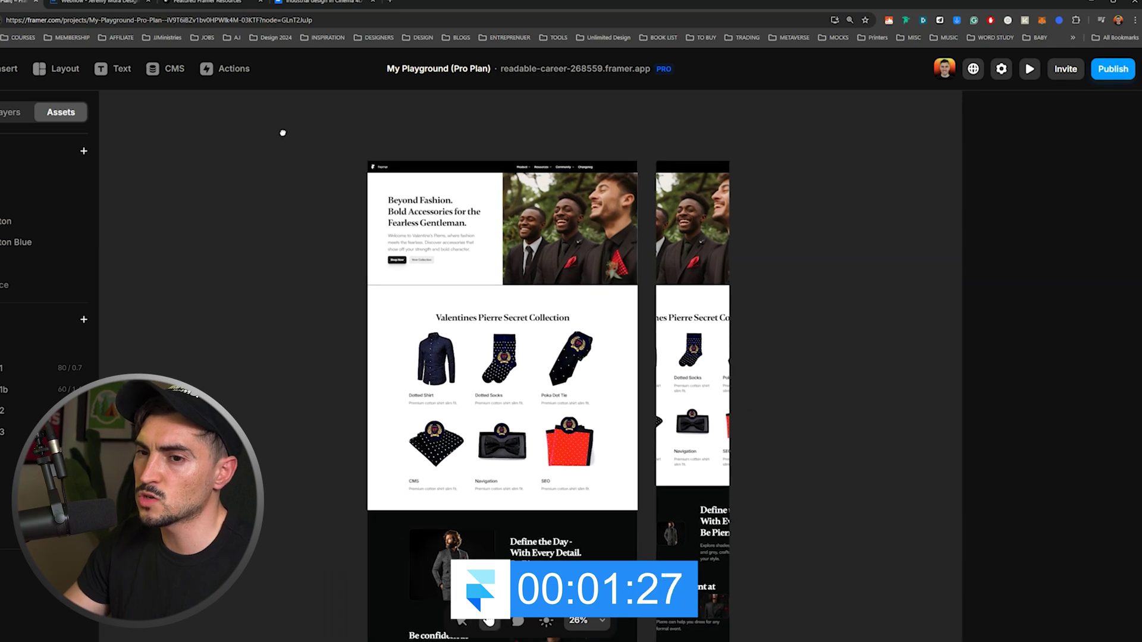
pyautogui.scroll(6, 565, 269)
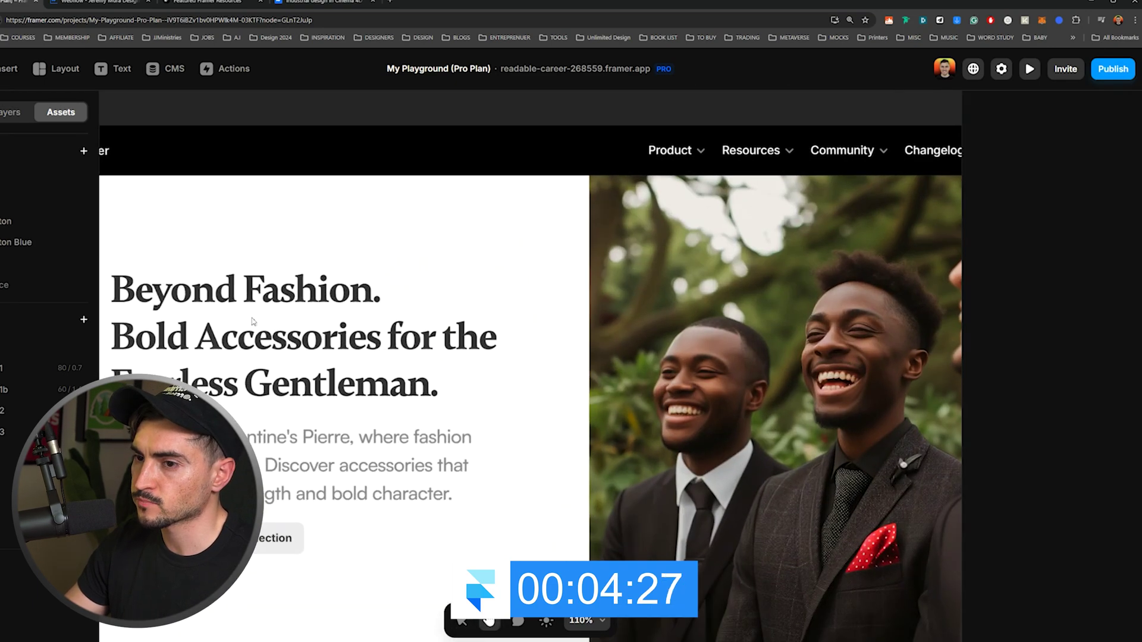
pyautogui.scroll(-3, 253, 321)
pyautogui.click(420, 278)
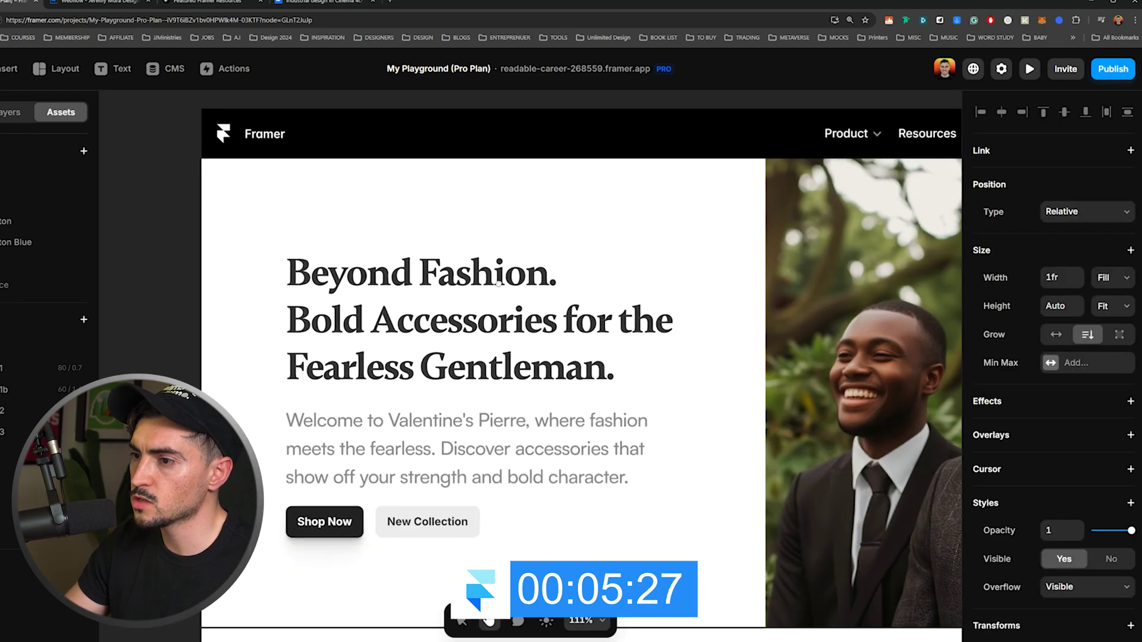
pyautogui.click(1130, 402)
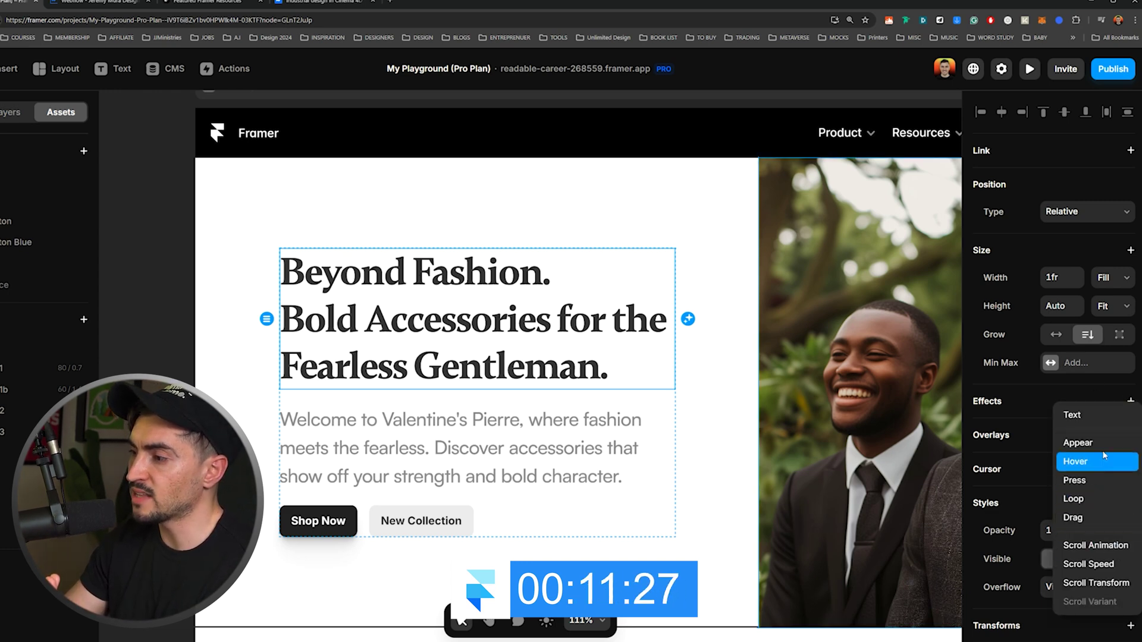
pyautogui.click(1084, 416)
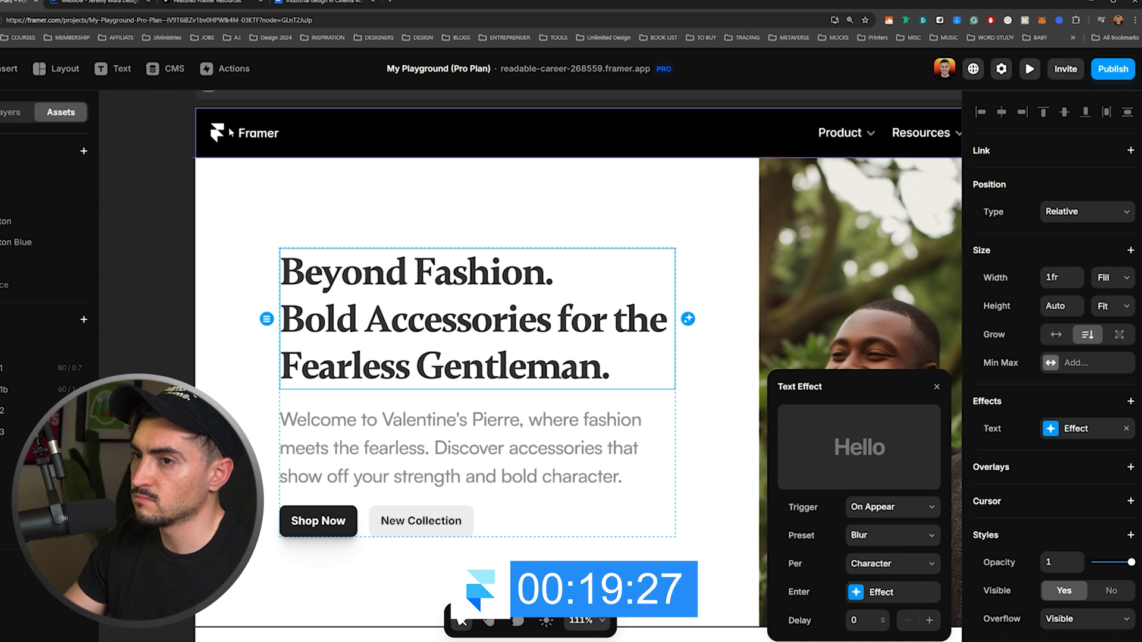
pyautogui.click(1030, 68)
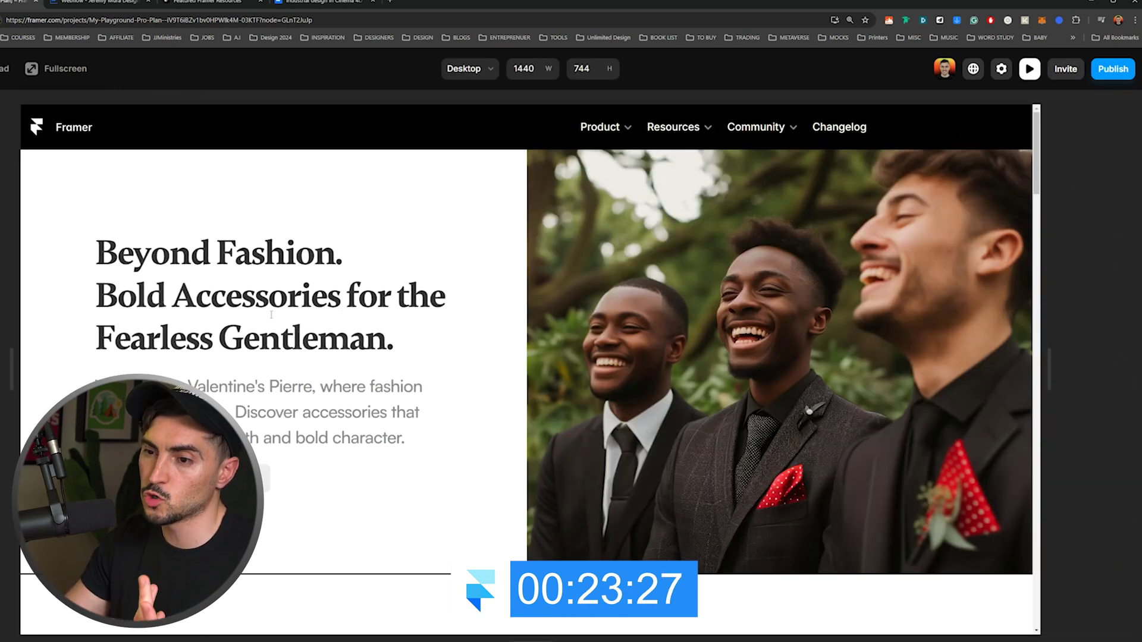
# - Leave the preview and select the Secret Collection product grid
pyautogui.press('Escape')
pyautogui.scroll(-5, 620, 355)
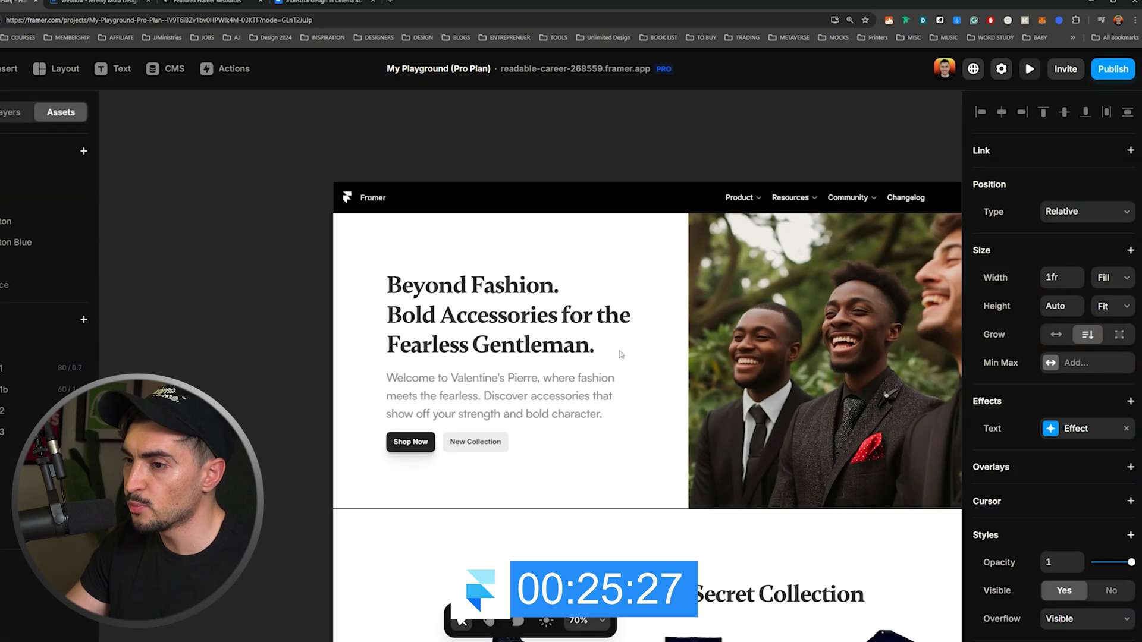
pyautogui.scroll(-5, 539, 200)
pyautogui.click(523, 298)
pyautogui.click(488, 363)
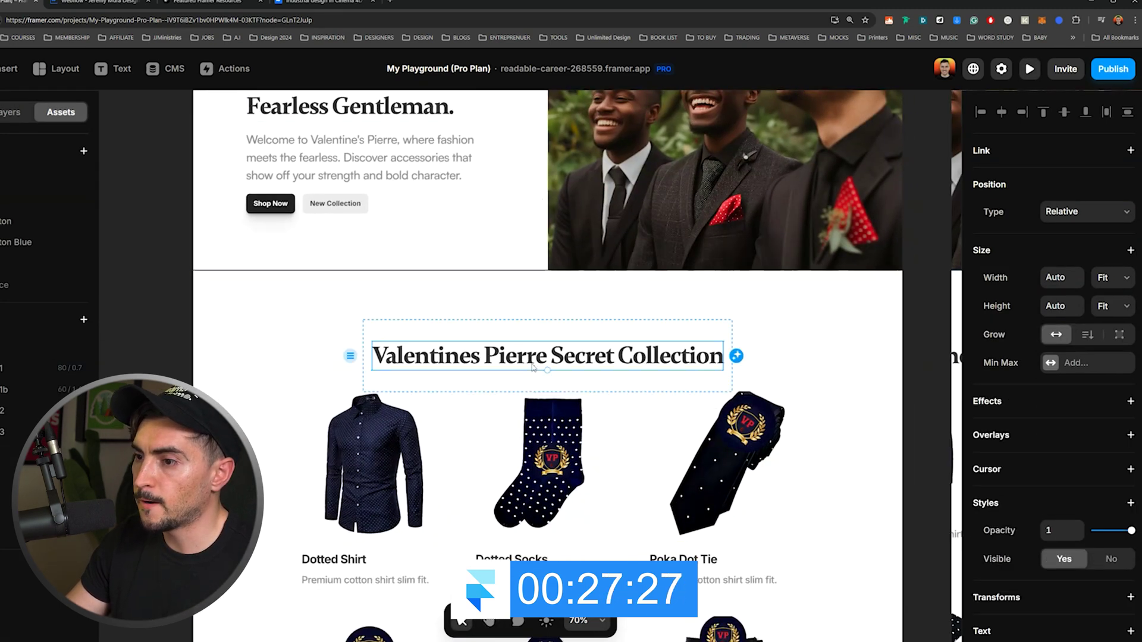
pyautogui.click(485, 409)
# - Add a Layer in View, Fade In scroll animation to the grid and preview the site
pyautogui.scroll(-3, 535, 357)
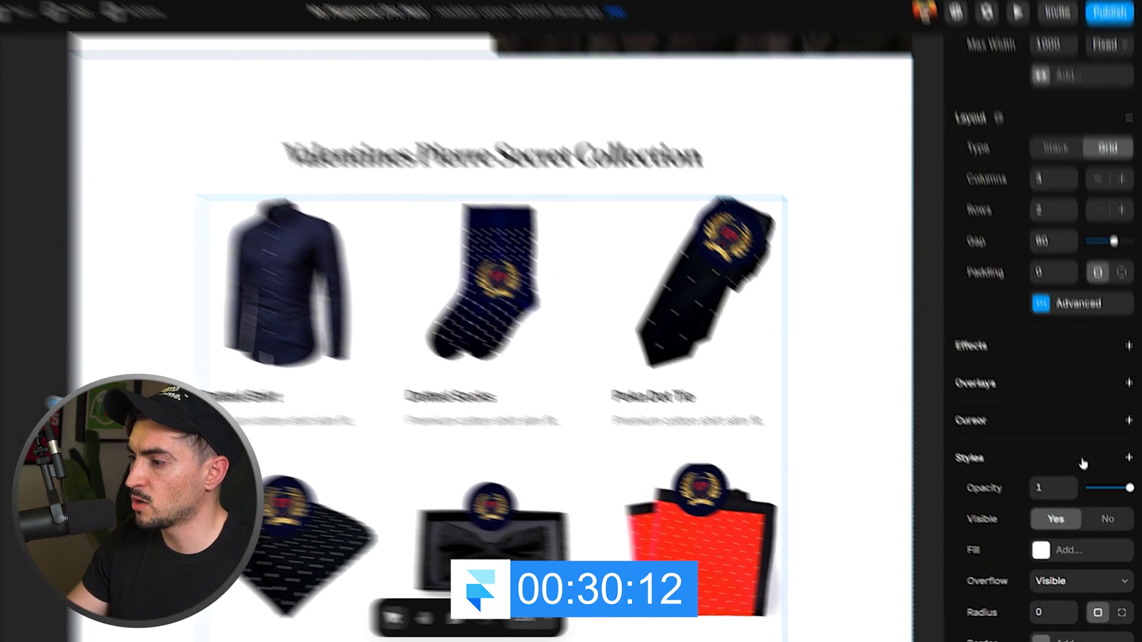
pyautogui.click(1128, 346)
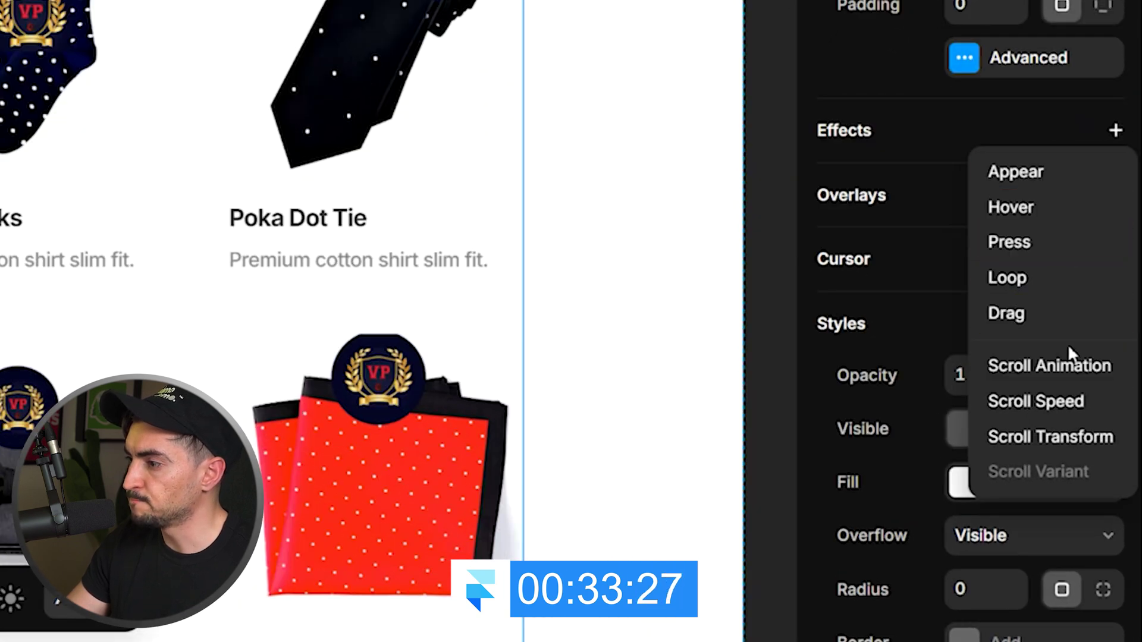
pyautogui.click(1095, 368)
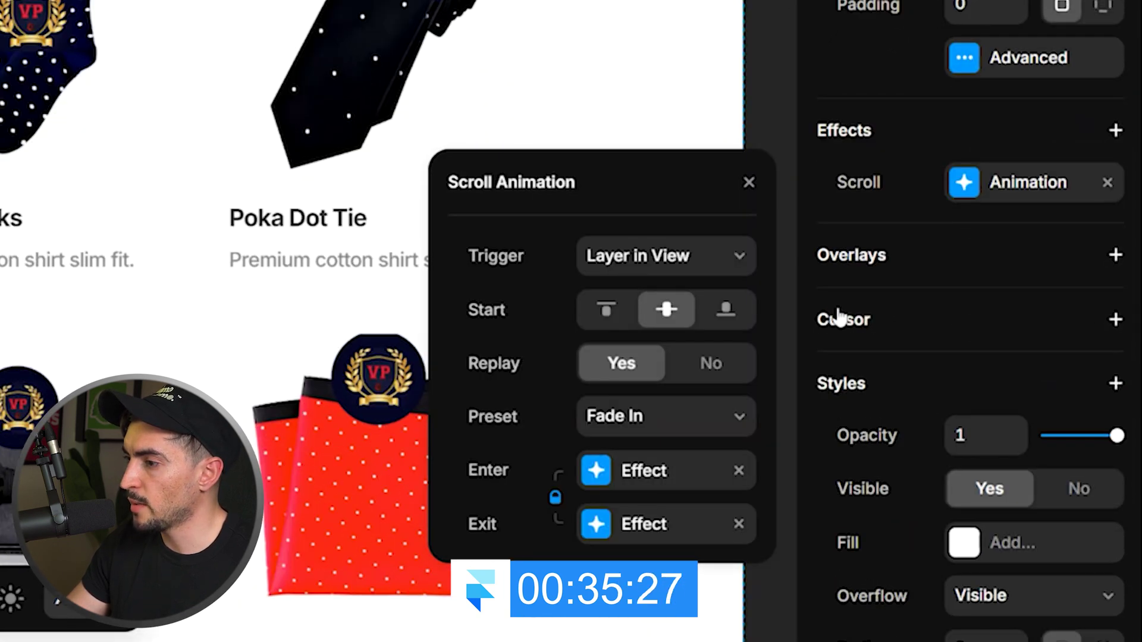
pyautogui.click(706, 257)
pyautogui.click(706, 257)
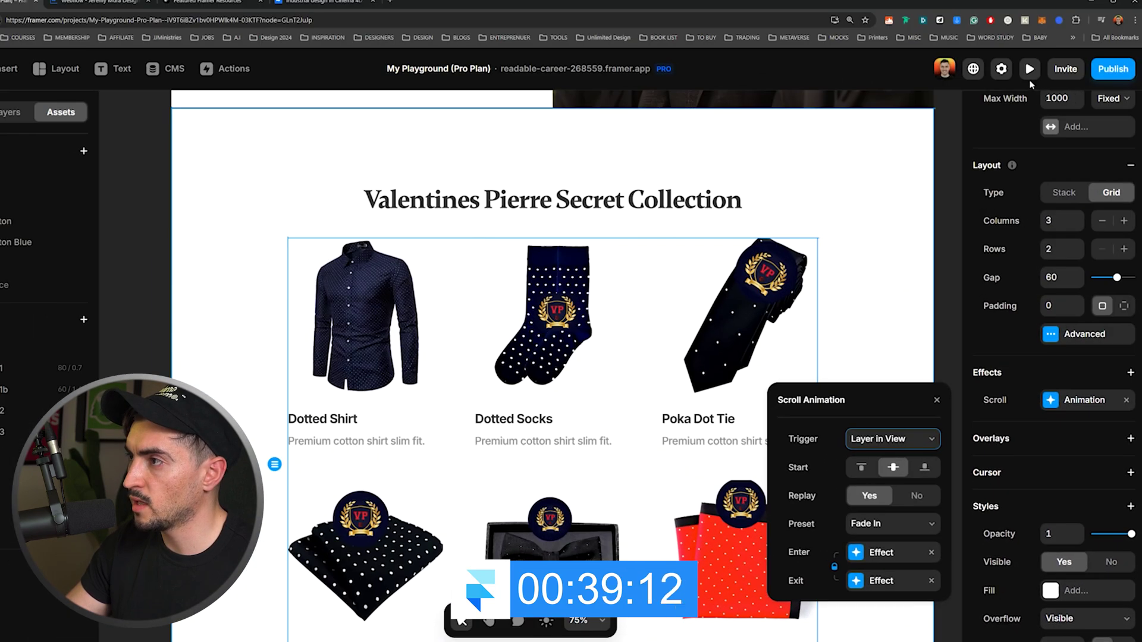
pyautogui.click(1030, 68)
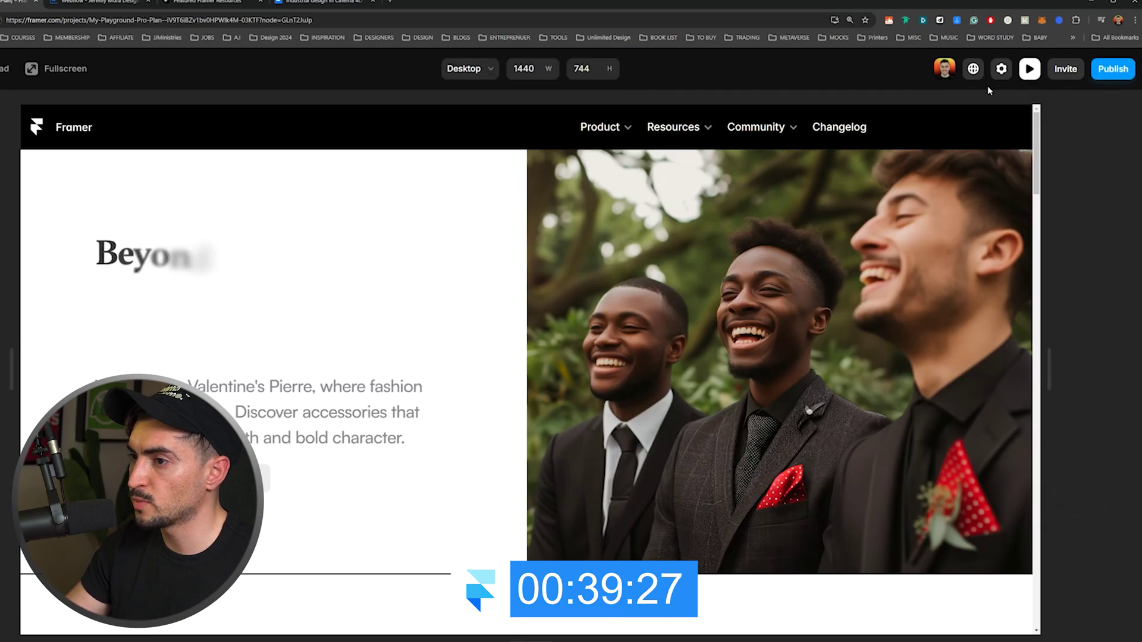
# - Scroll the preview to the fading product grid, close it, and switch to Webflow
pyautogui.scroll(-8, 654, 256)
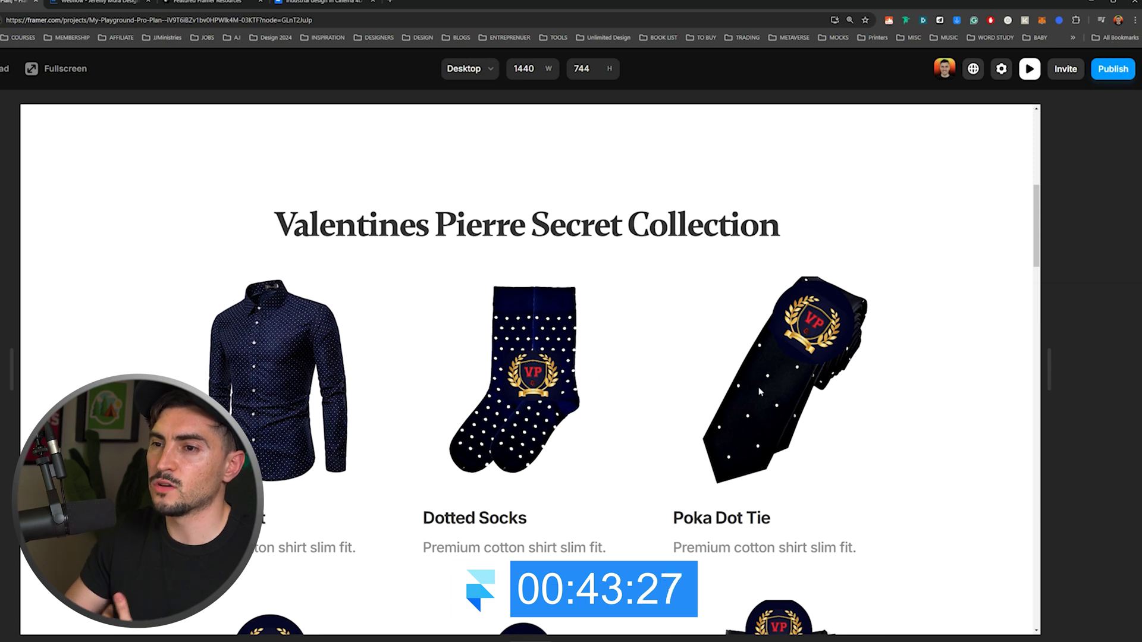
pyautogui.press('Escape')
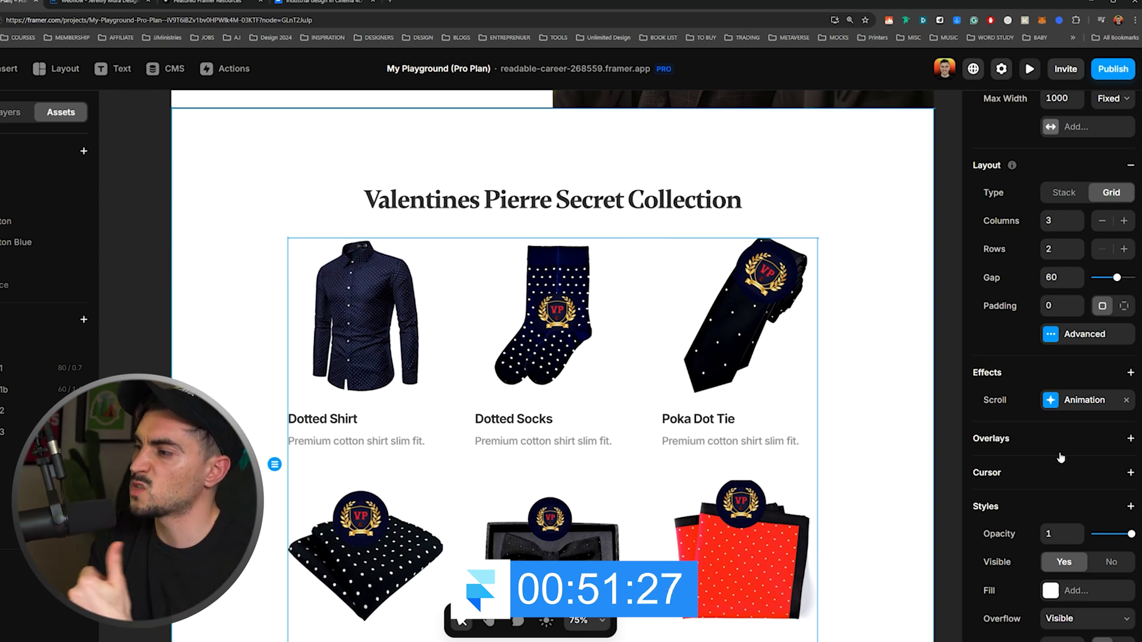
pyautogui.click(96, 4)
# - Inspect the timing of the Opacity Fade interaction's two opacity actions
pyautogui.click(1063, 160)
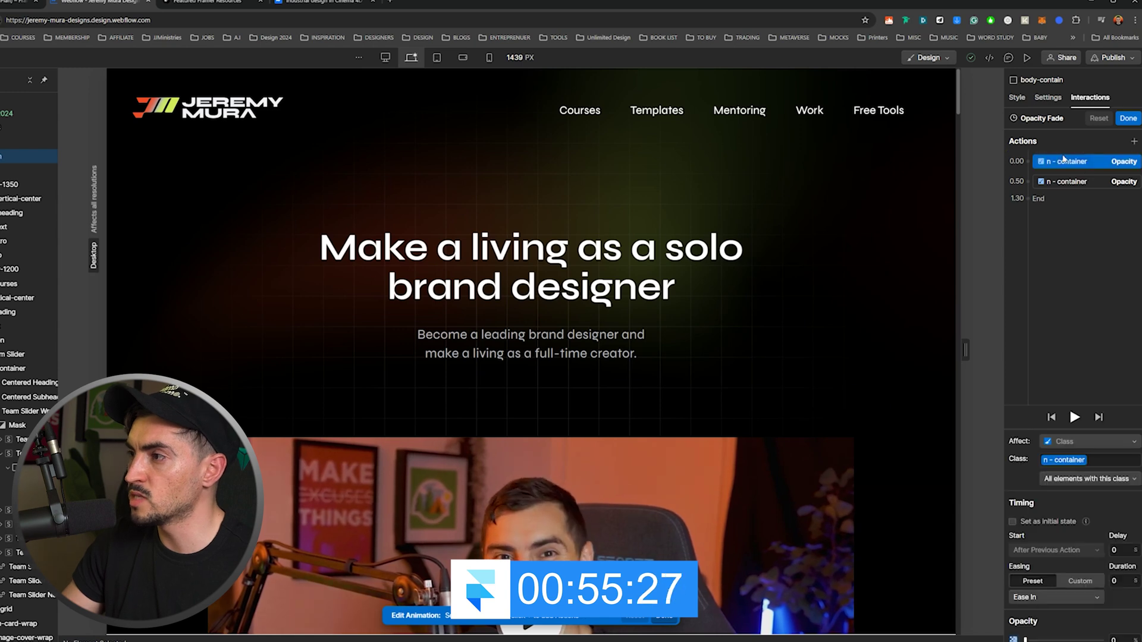
pyautogui.click(1065, 181)
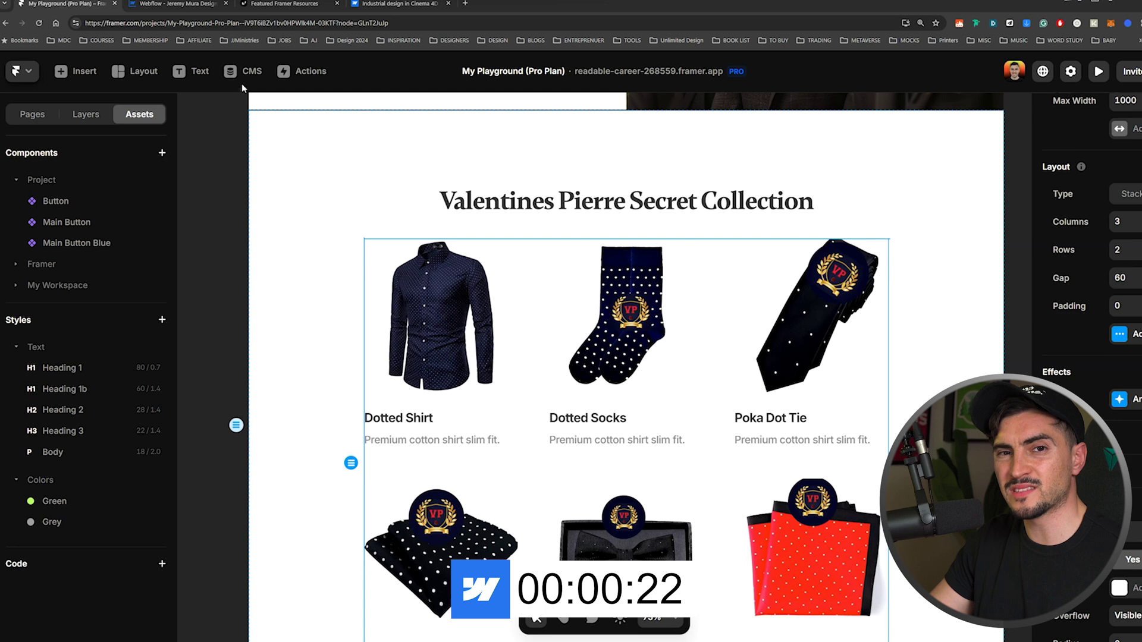
pyautogui.click(173, 4)
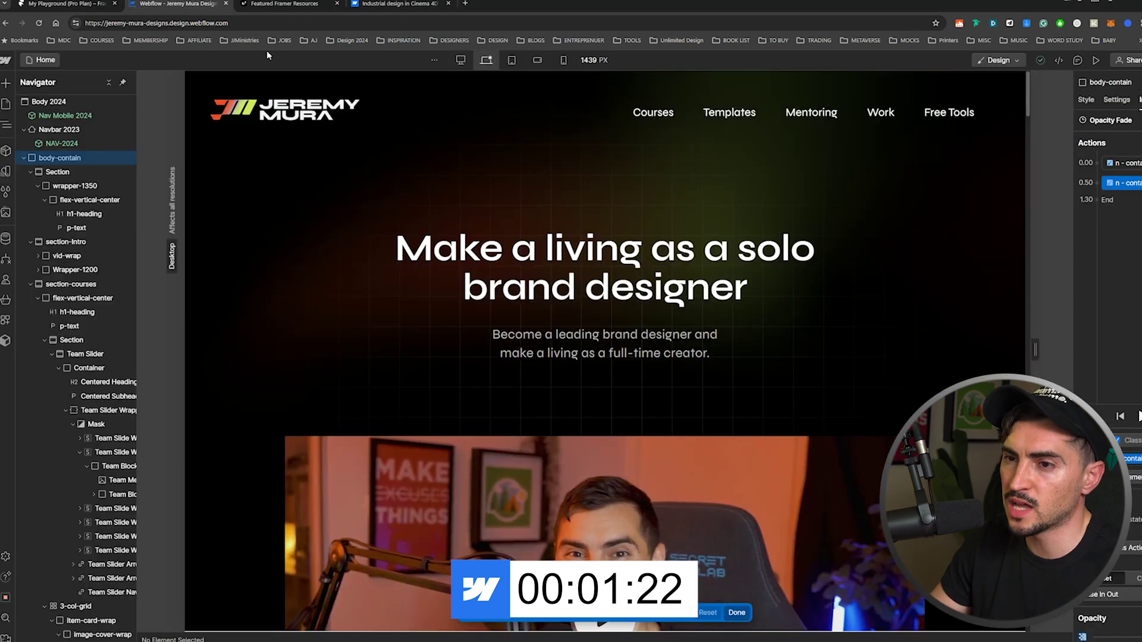
# - Open the CMS Collections panel and start creating a new collection
pyautogui.click(6, 238)
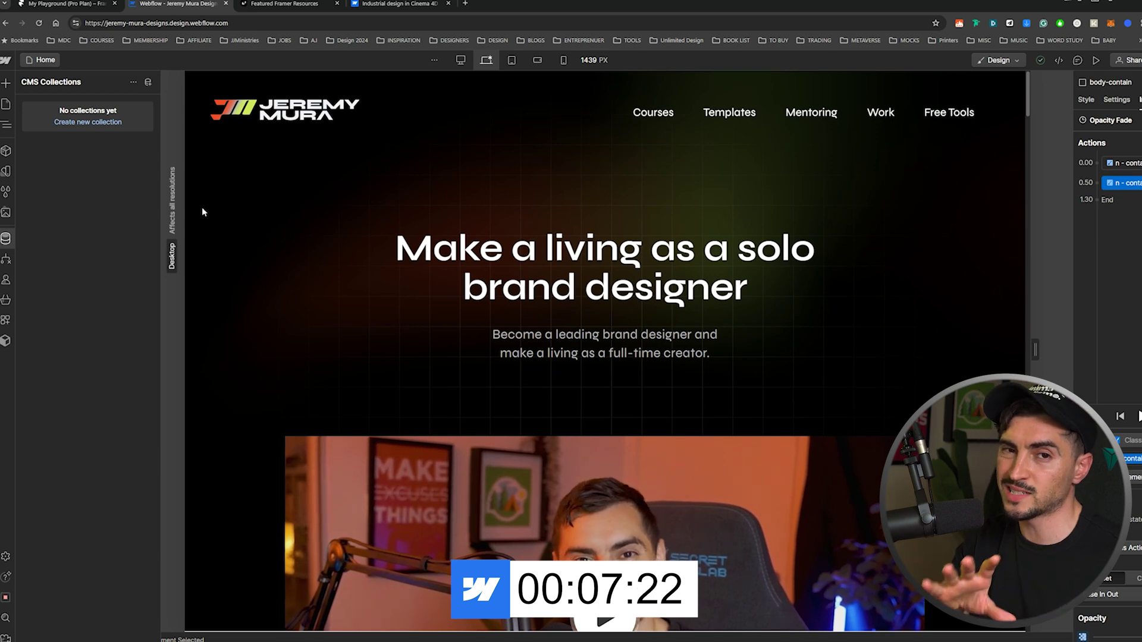
pyautogui.press('p')
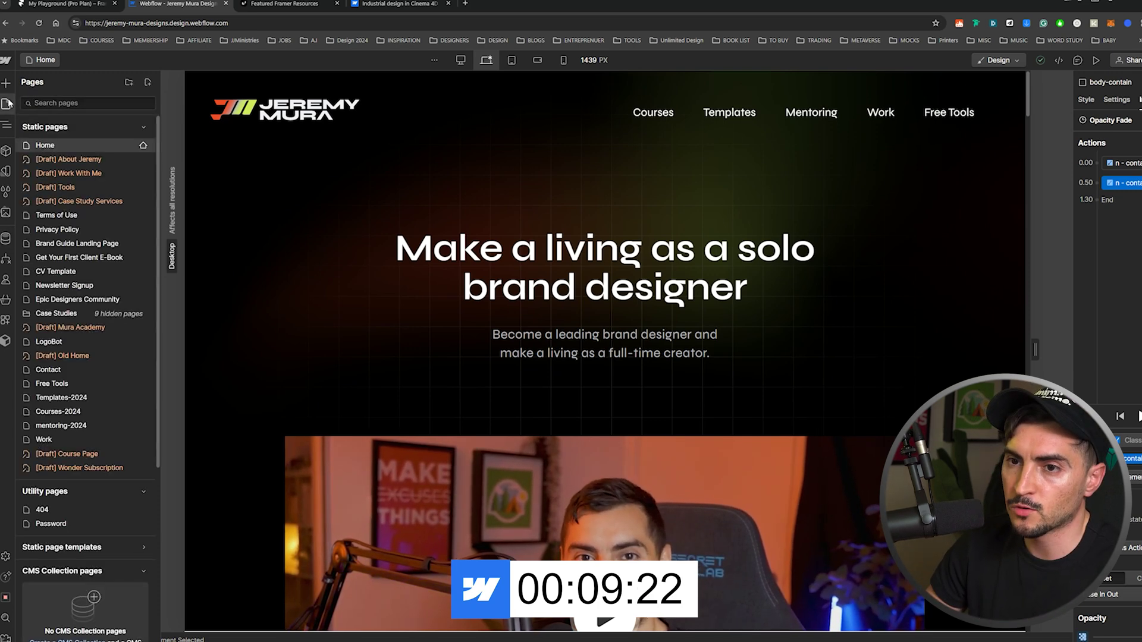
pyautogui.press('z')
pyautogui.press('c')
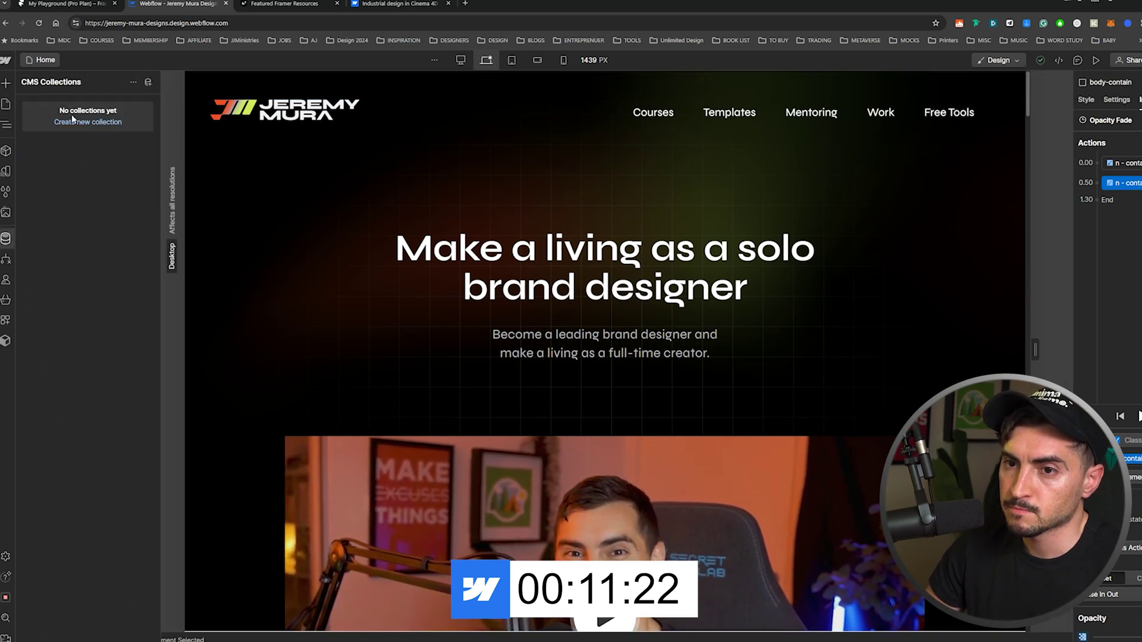
pyautogui.click(71, 123)
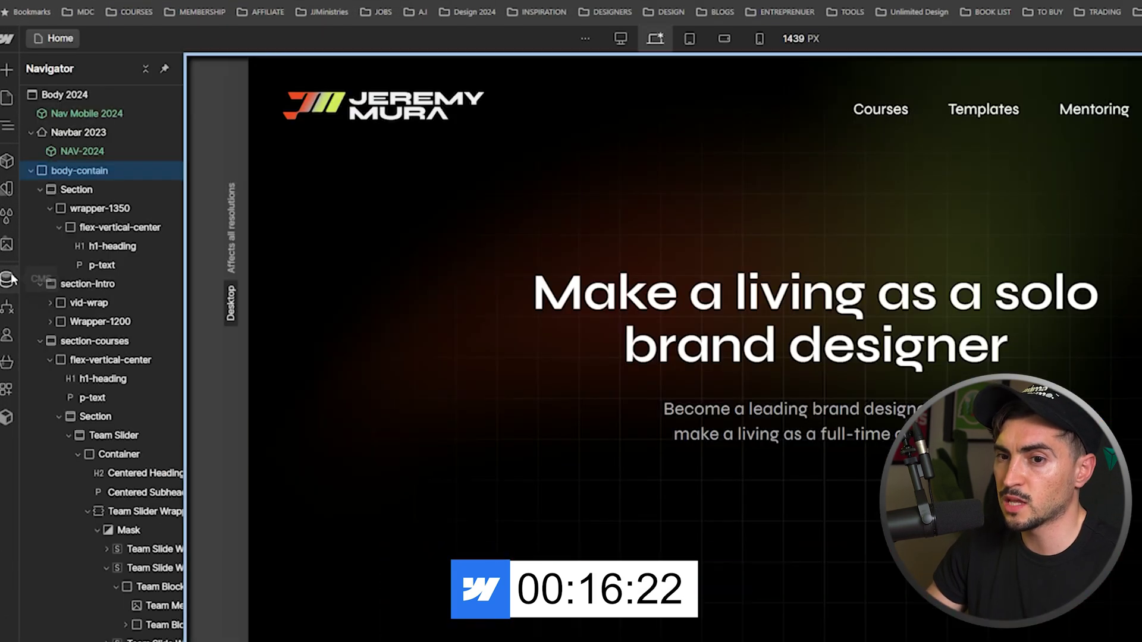
# - Create a new collection from the Blog Posts template and open the Post Body field's settings
pyautogui.click(7, 280)
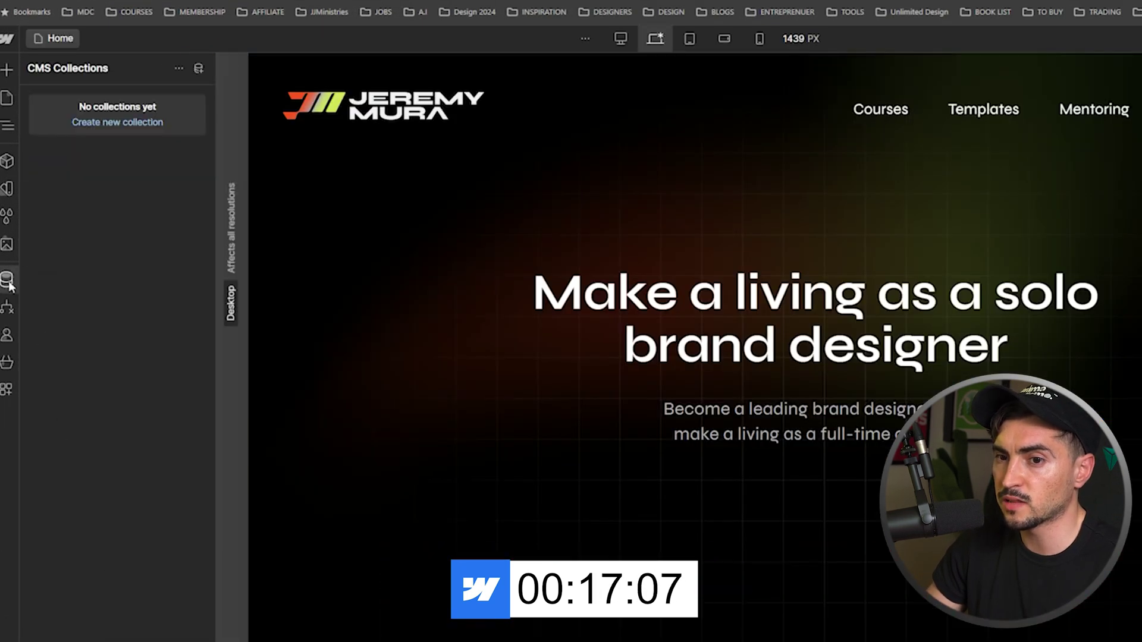
pyautogui.click(109, 124)
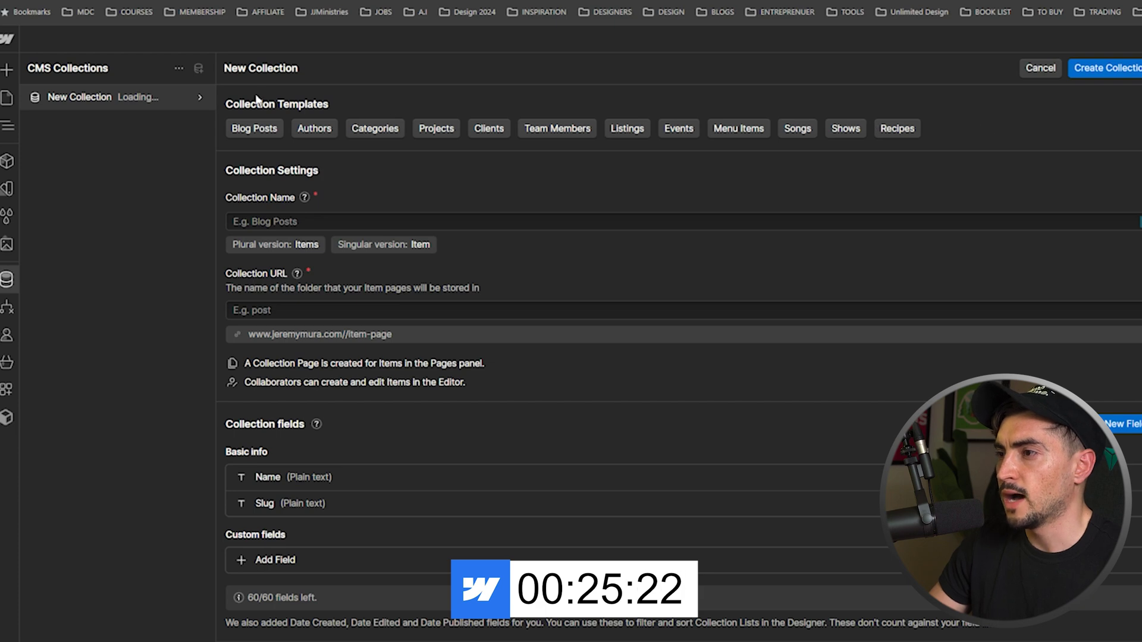
pyautogui.click(261, 130)
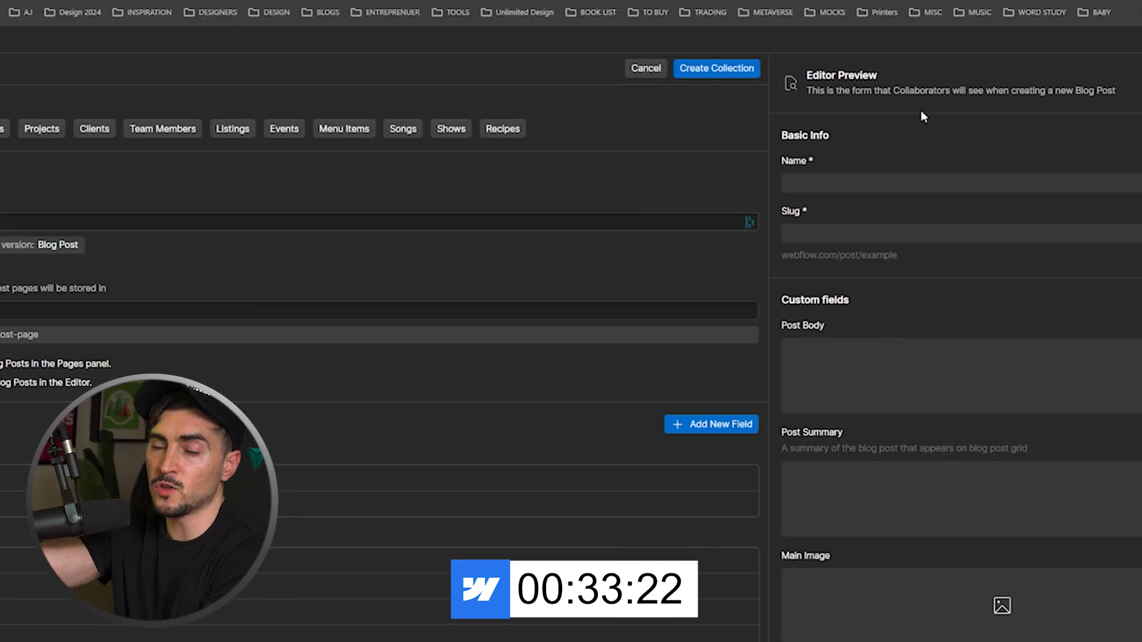
pyautogui.scroll(-1, 917, 171)
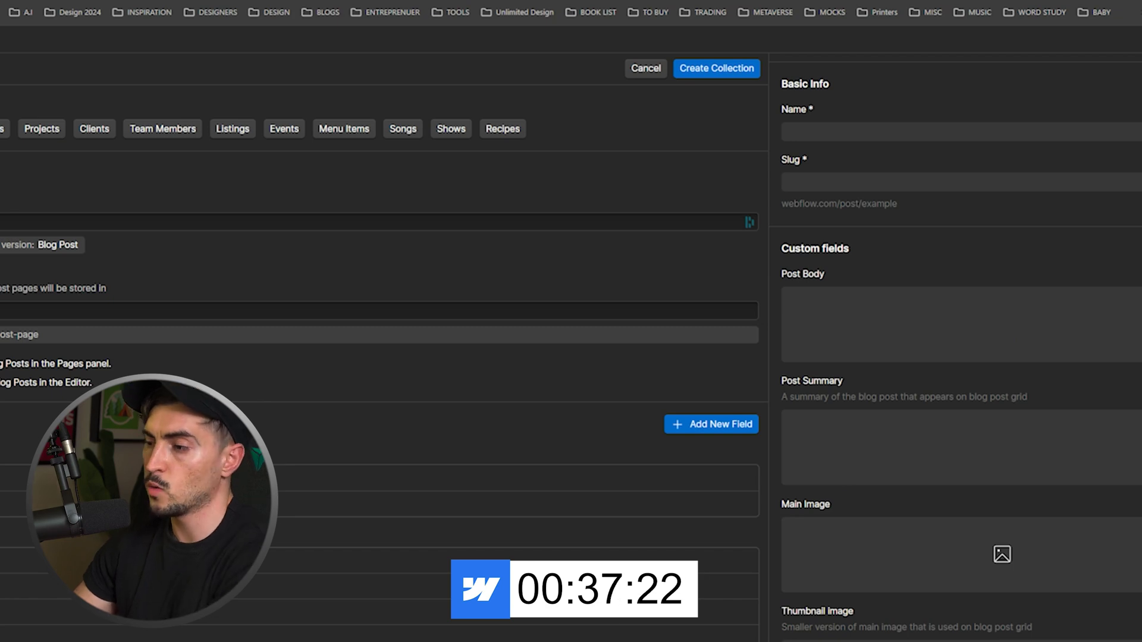
pyautogui.click(249, 560)
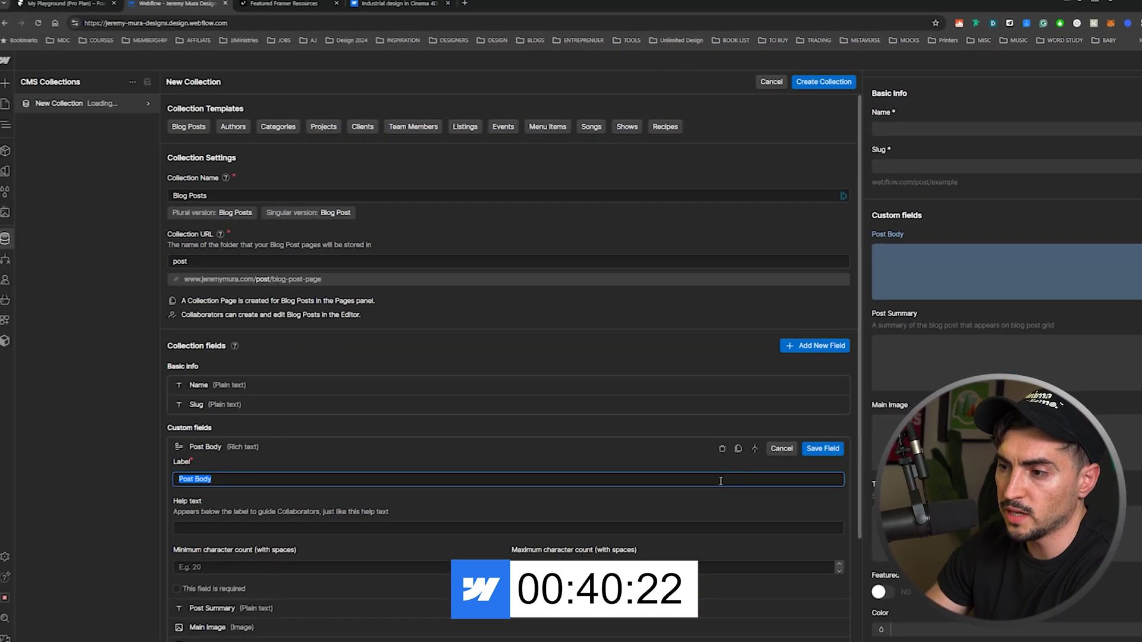
pyautogui.scroll(-2, 721, 481)
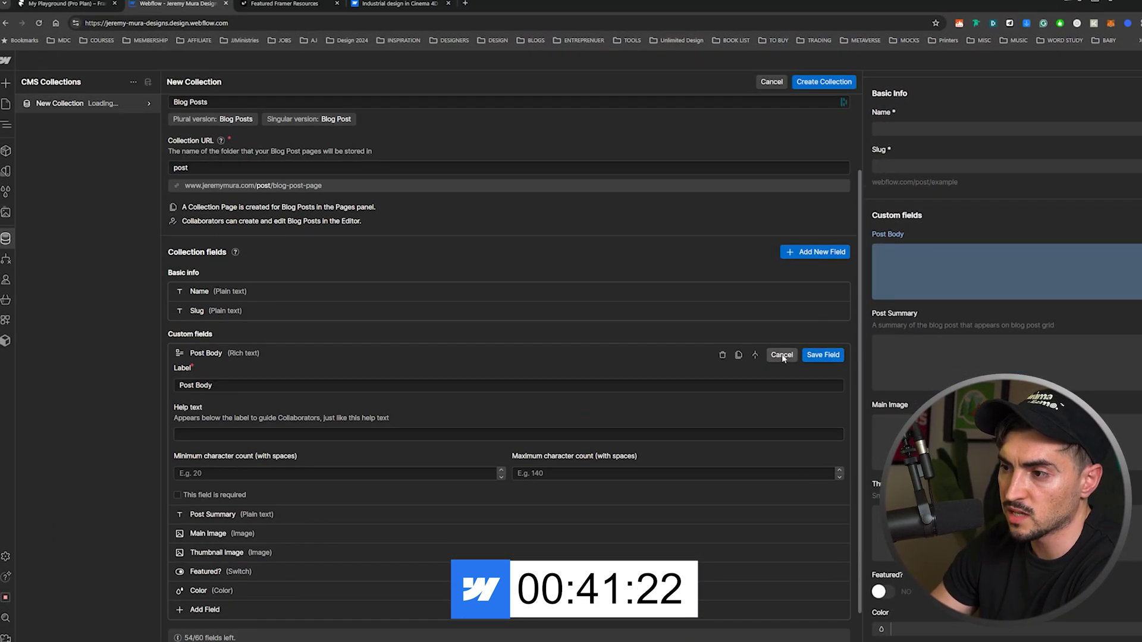
# - Close Post Body, browse the custom field types, then cancel the unsaved Blog Posts collection
pyautogui.click(781, 355)
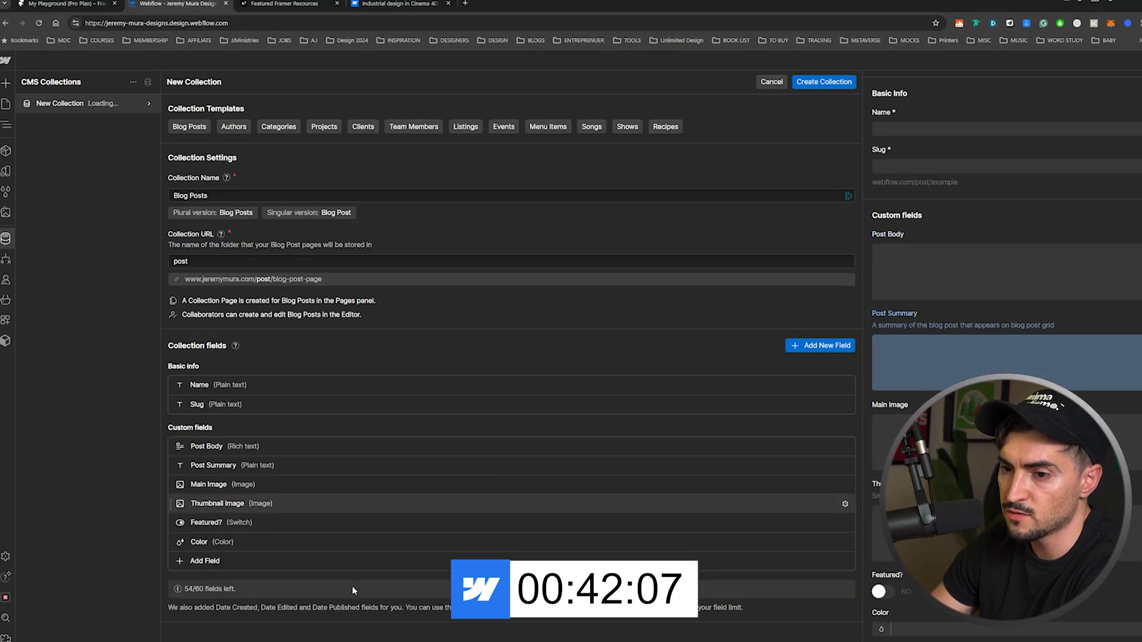
pyautogui.click(819, 345)
pyautogui.scroll(-3, 614, 395)
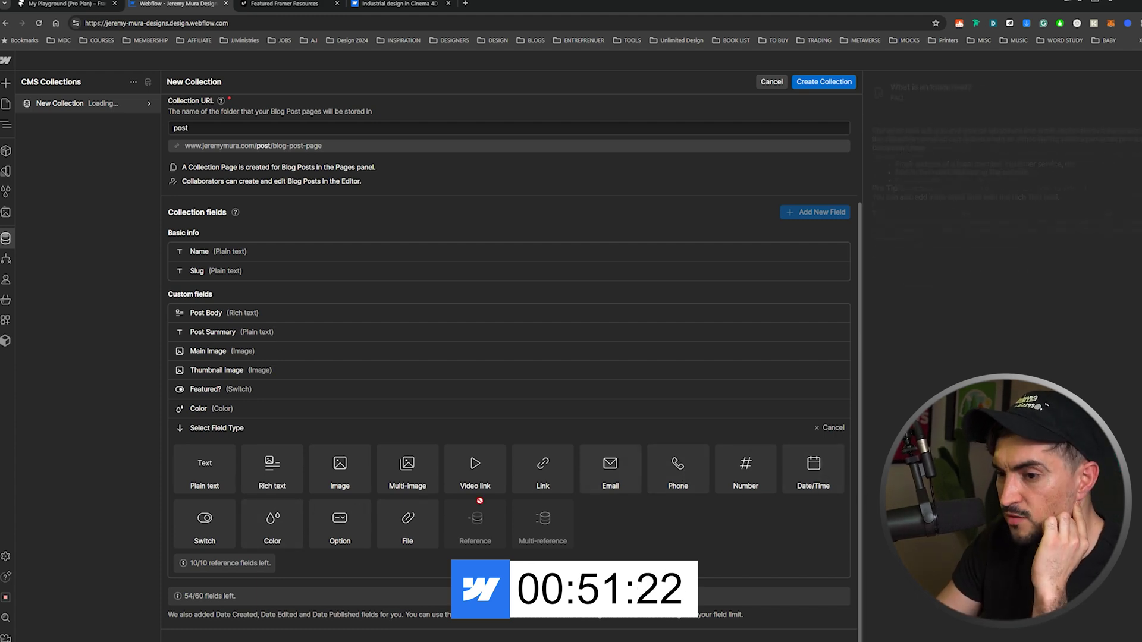
pyautogui.scroll(3, 357, 298)
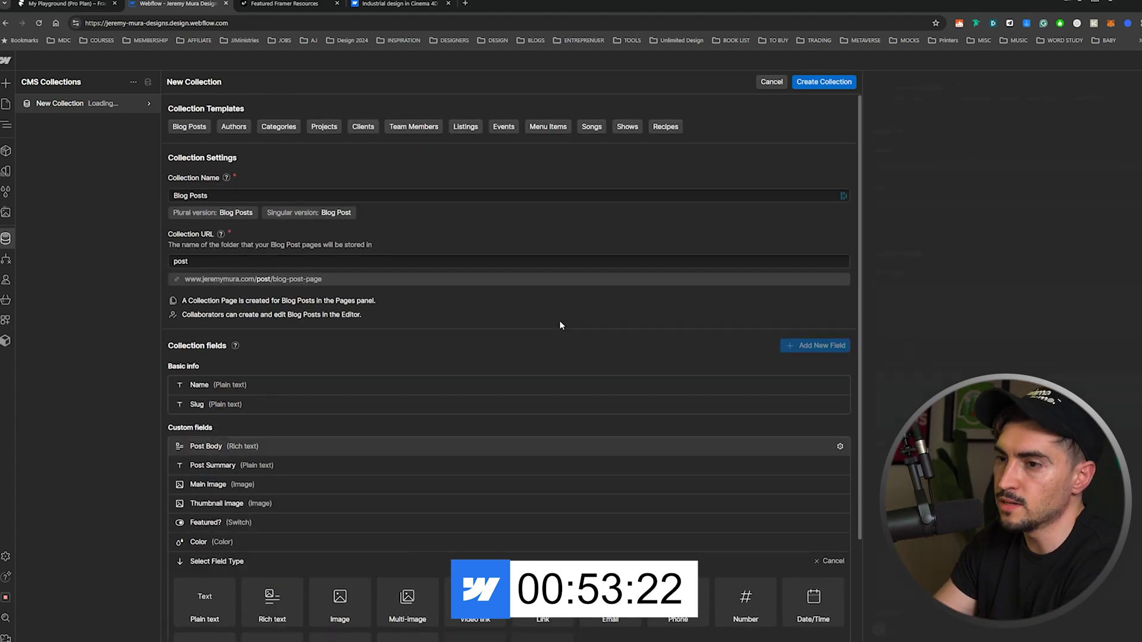
pyautogui.click(775, 85)
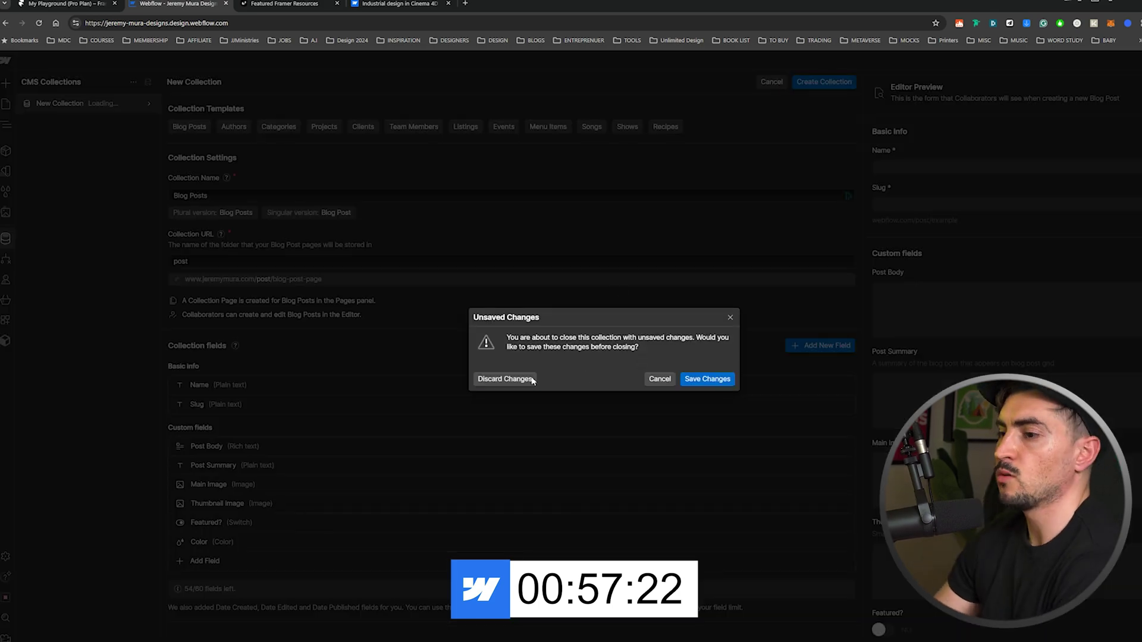